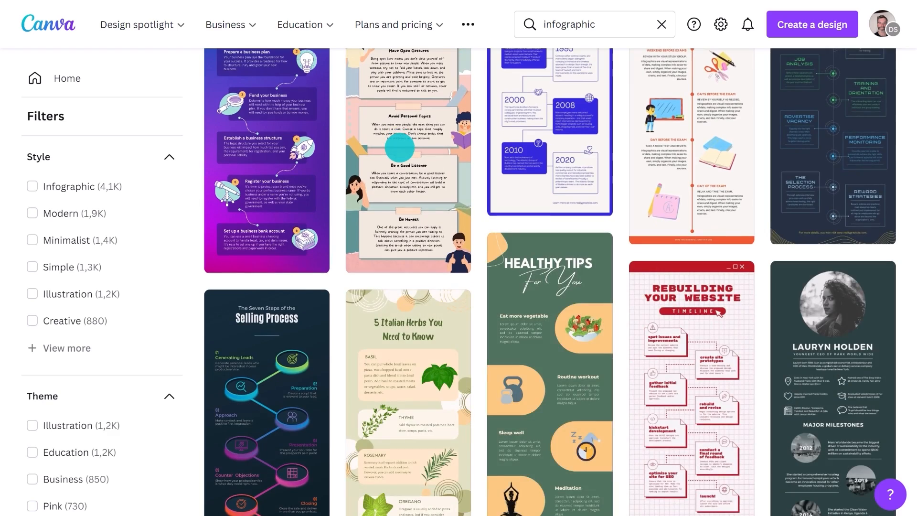
Step: Replace the current search with a template search for 'Travel Infographic'
scroll(399, 149, down, 20)
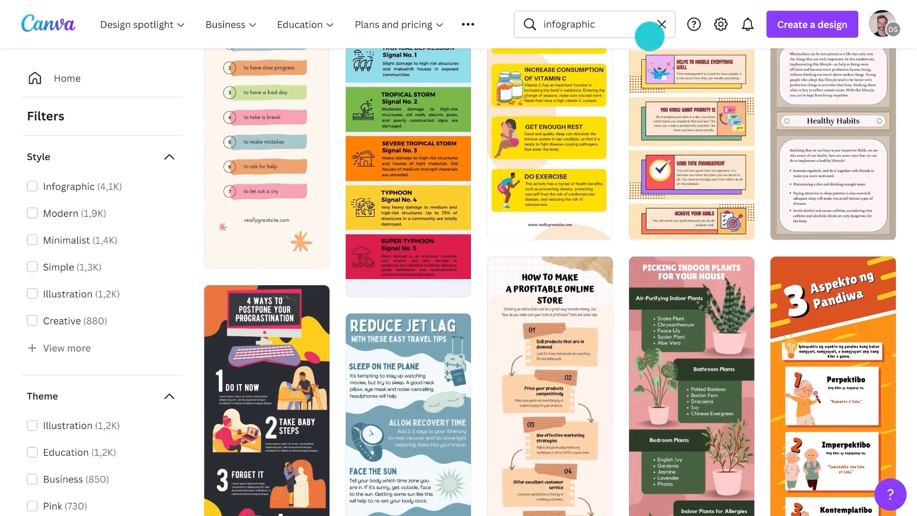
click(663, 26)
text(Travel Infographic)
key(Return)
Step: Browse the results down to the pink 'Tips: to Choose Your Trip Destination' template
scroll(633, 98, down, 12)
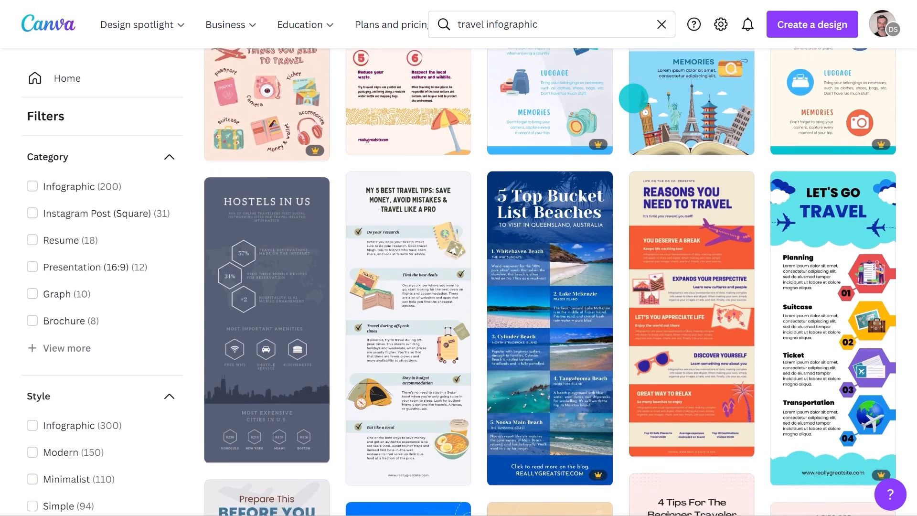
scroll(633, 98, down, 5)
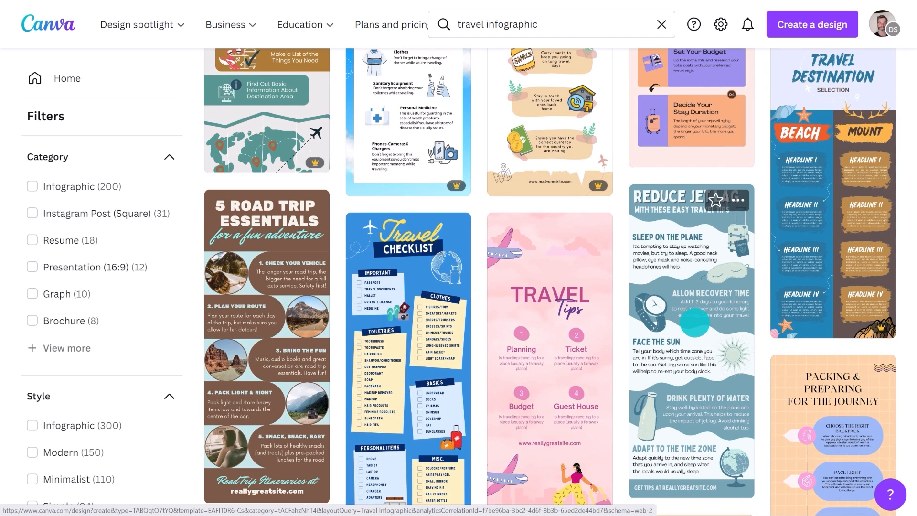
scroll(695, 323, down, 15)
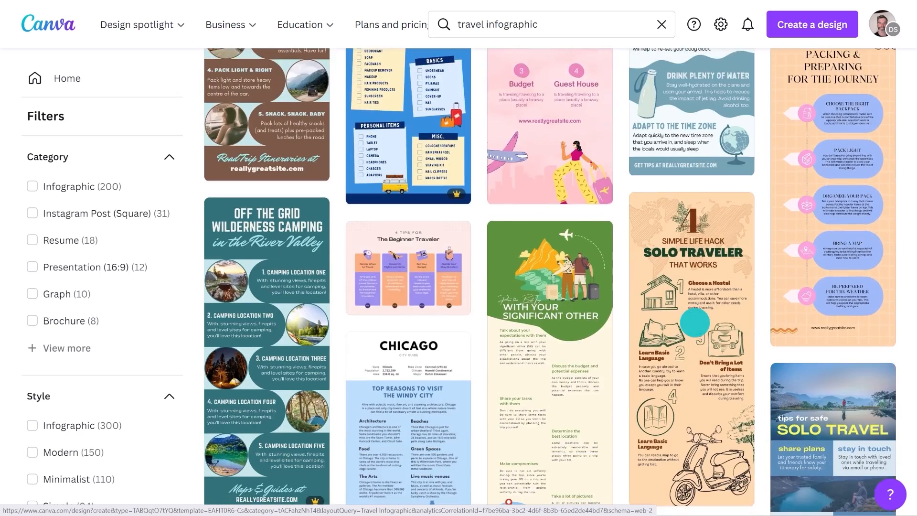
scroll(695, 324, down, 4)
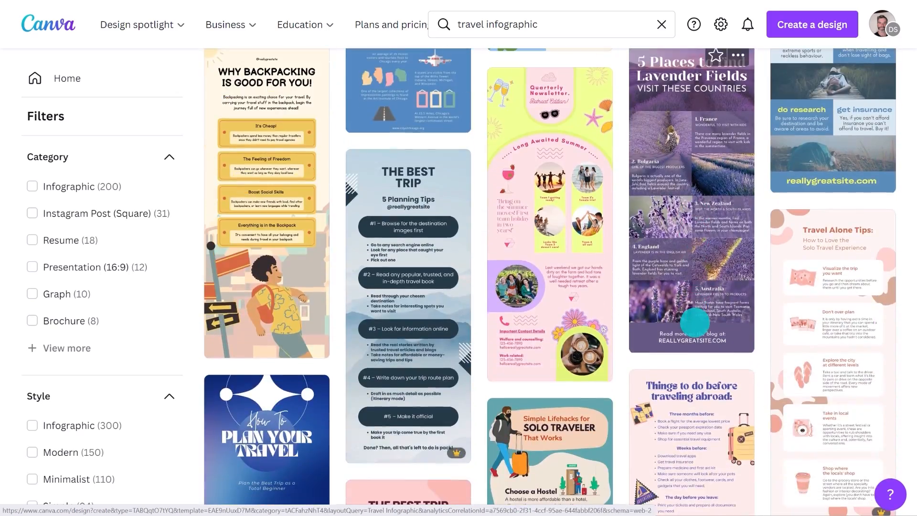
mouse_move(444, 449)
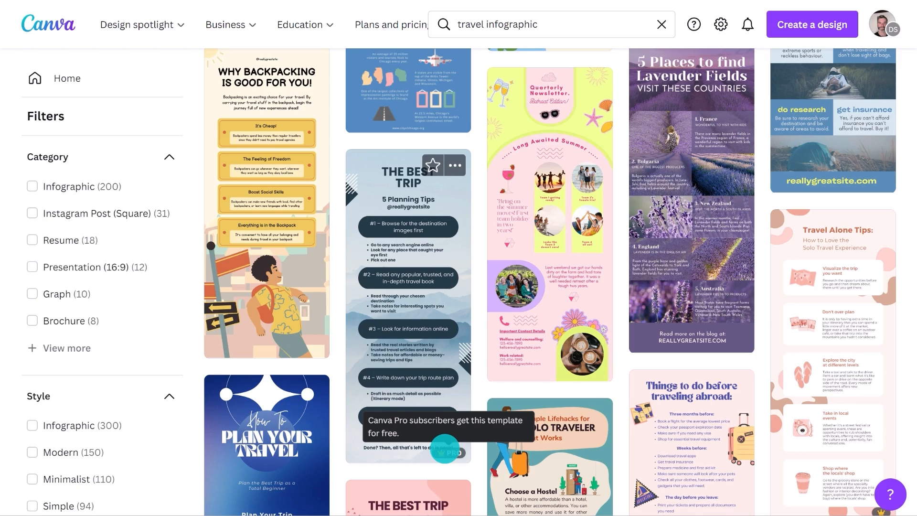
scroll(444, 449, down, 20)
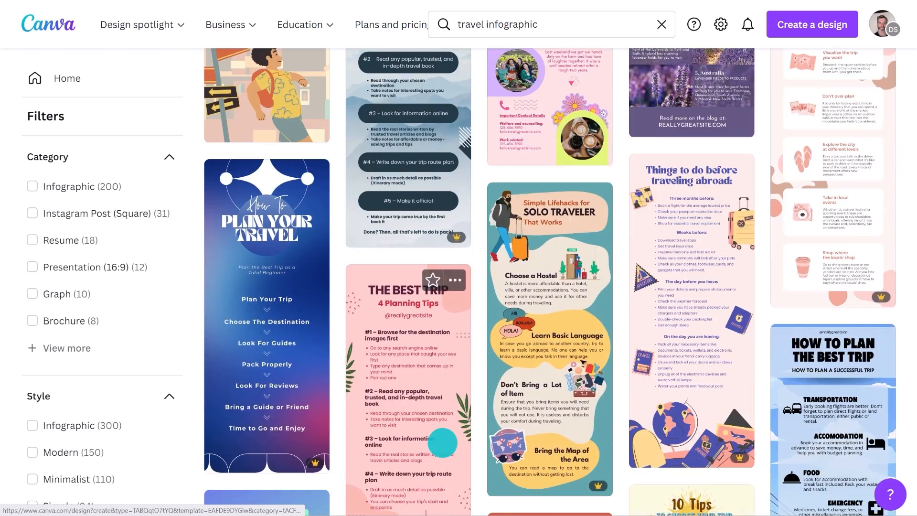
scroll(596, 430, down, 3)
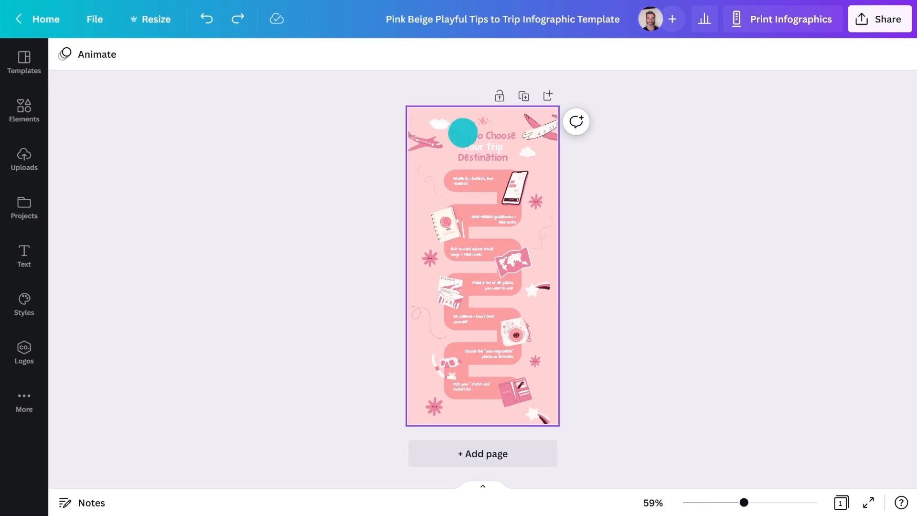
Step: Delete the sparkle decoration at the top of the page
scroll(483, 116, up, 5)
click(482, 116)
key(Delete)
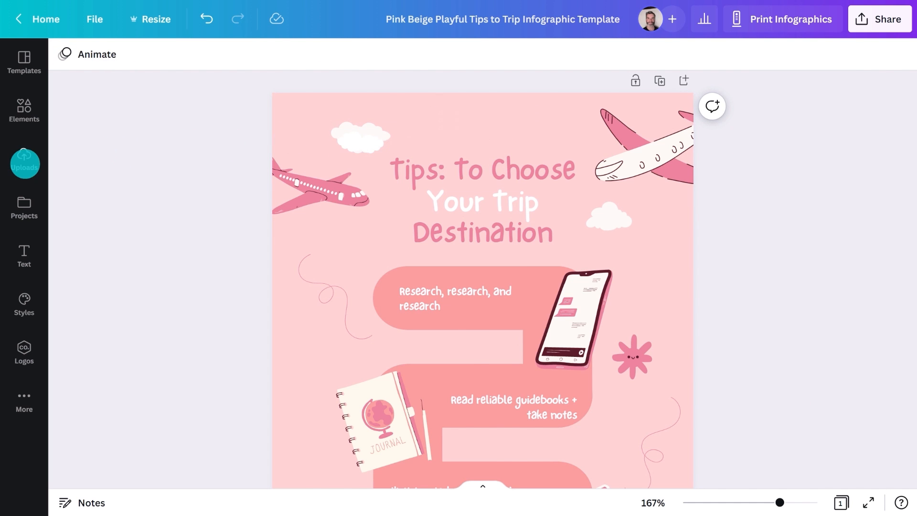
Step: Upload 'world travel logo.svg' and place it small above the title
click(25, 164)
click(122, 88)
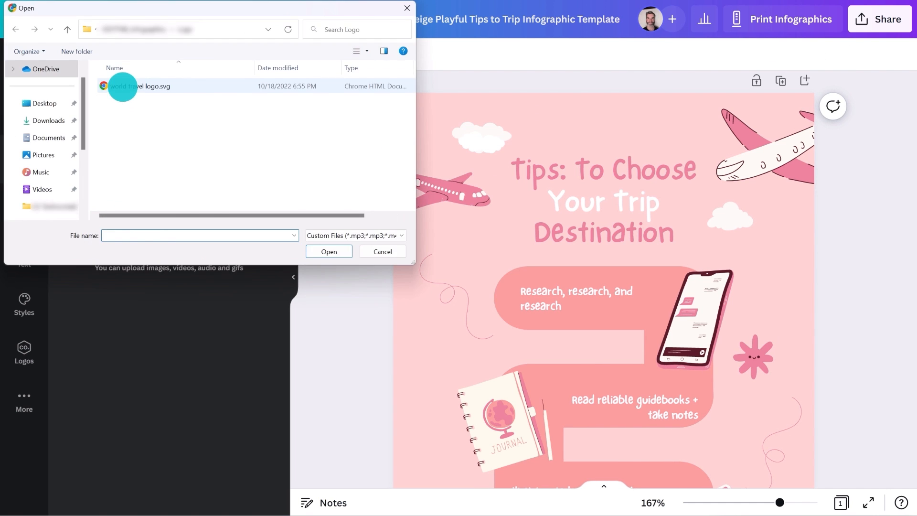
double_click(123, 87)
drag(108, 185, 590, 123)
click(293, 277)
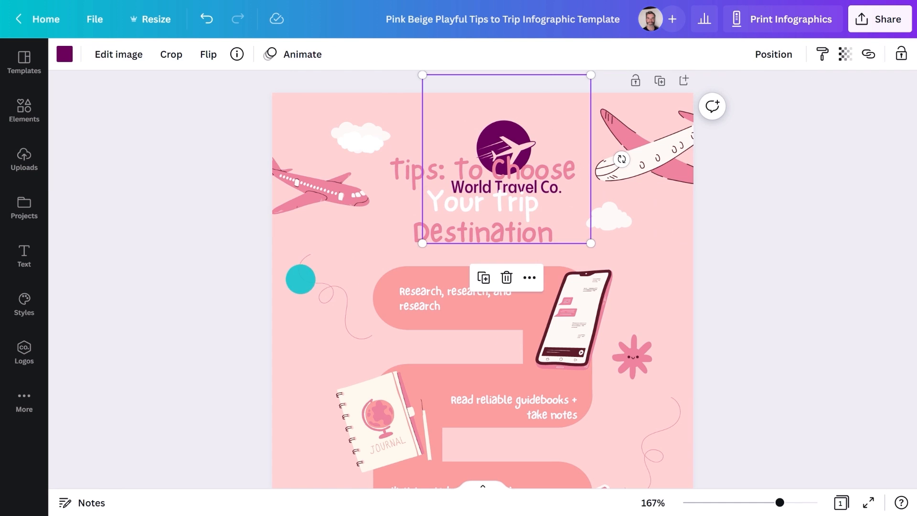
drag(589, 243, 551, 204)
drag(505, 141, 488, 116)
drag(534, 179, 467, 172)
Step: Retitle the lines to 'Choosing', 'Your Top Trip' and 'Bucket List'
double_click(466, 185)
text(Choosing)
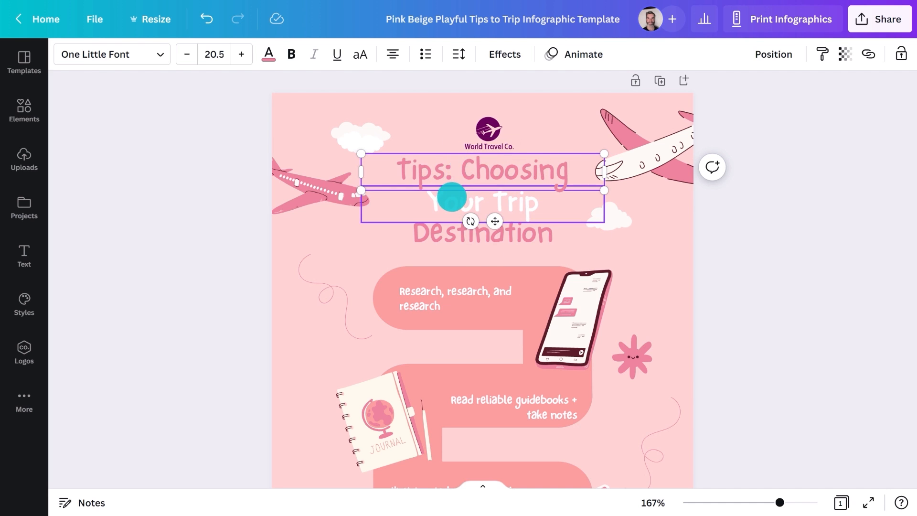
double_click(451, 197)
text(Your Top Trip)
click(450, 233)
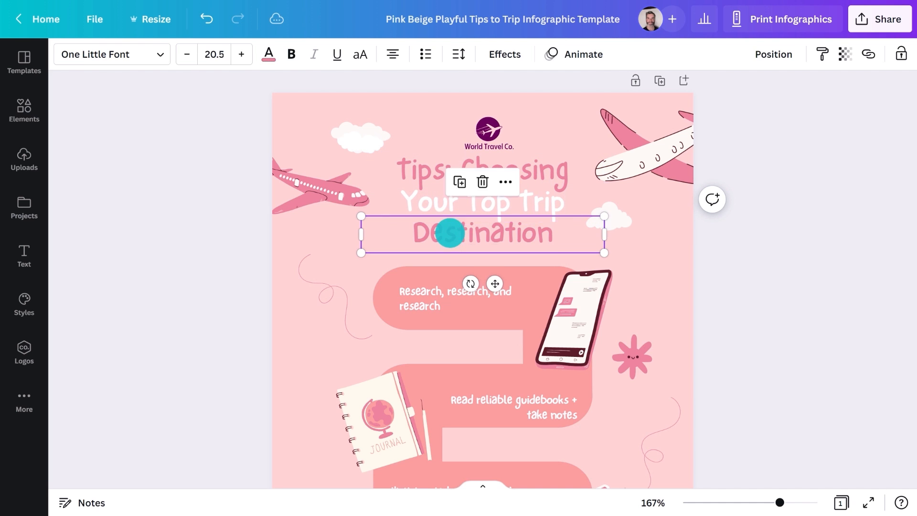
double_click(450, 233)
text(Bucket List)
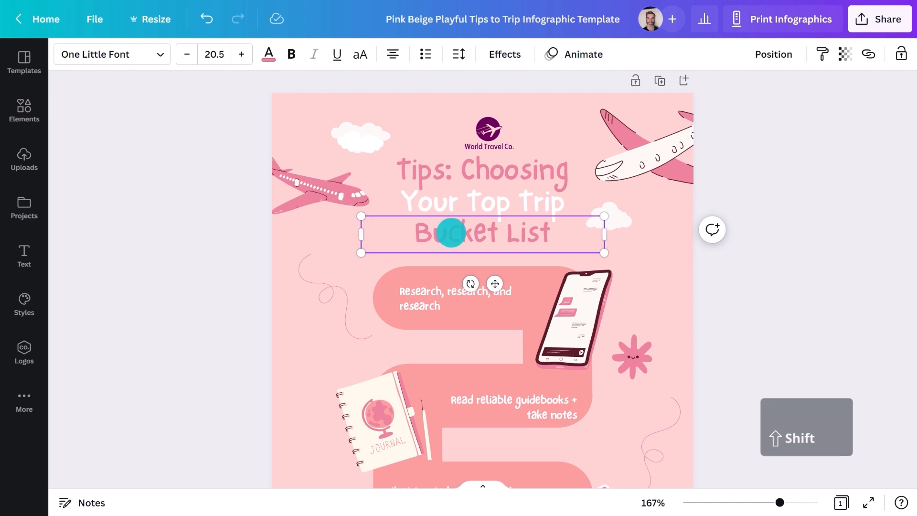
Step: Change the font of all text in the design to Rugrats Sans
shift+click(449, 200)
shift+click(441, 169)
click(162, 54)
text(rugrats sans)
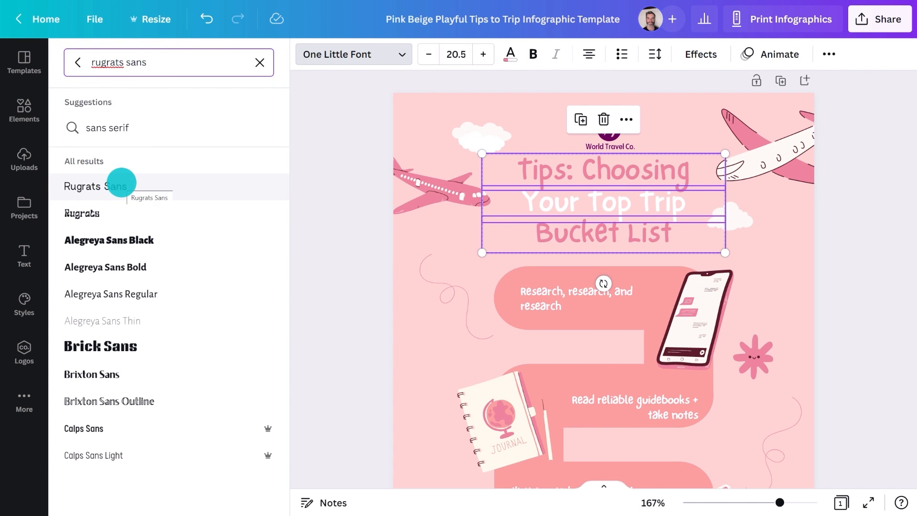
click(139, 485)
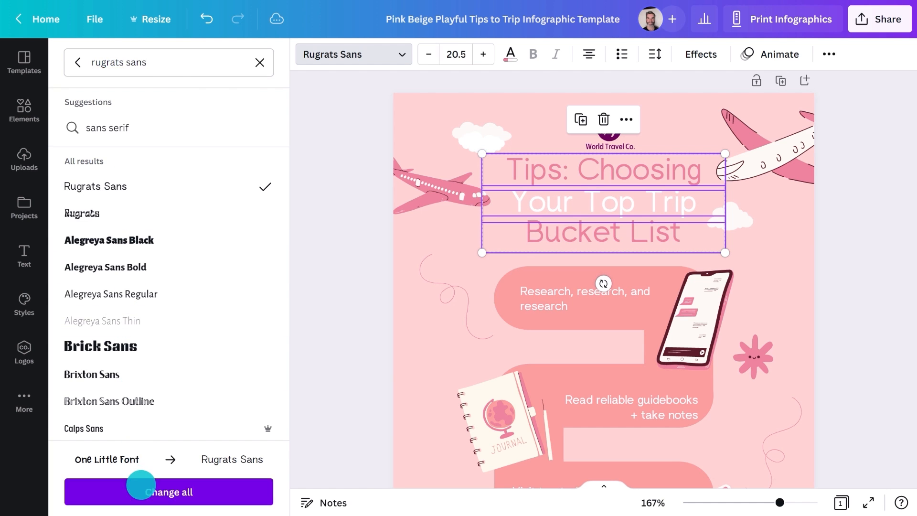
click(307, 292)
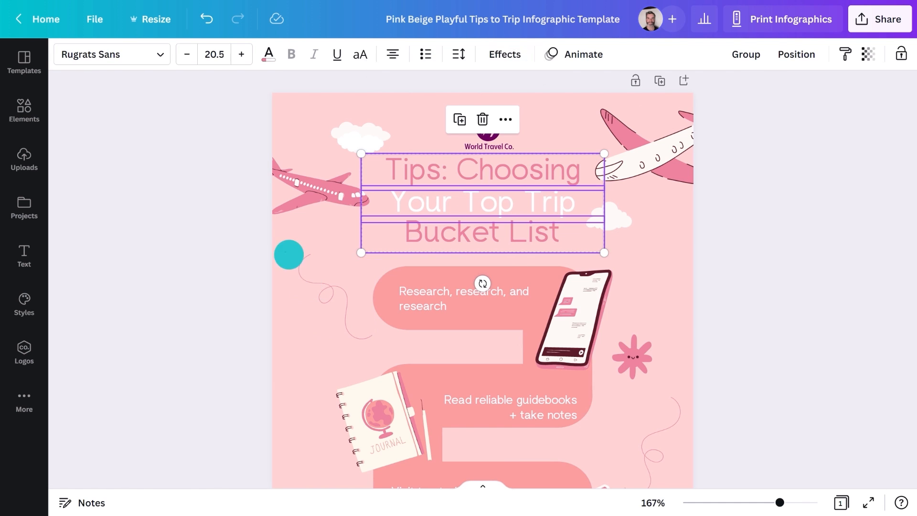
click(288, 253)
click(66, 59)
Step: Make the background lavender and recolour the phone illustration in light and dark purple
click(79, 125)
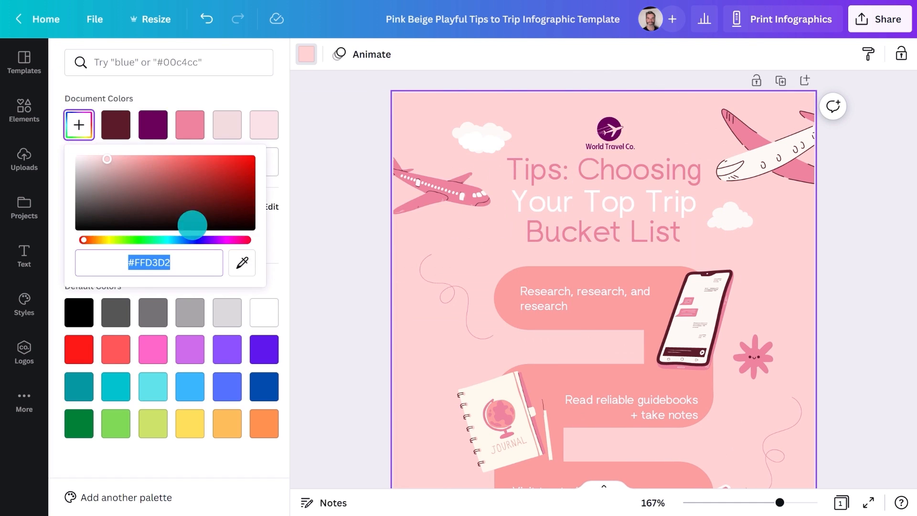
click(212, 240)
click(683, 323)
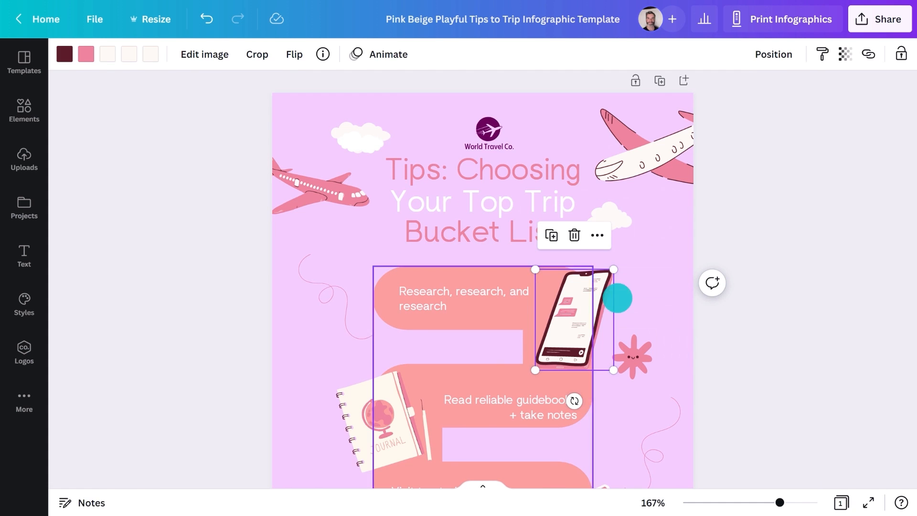
click(62, 56)
click(78, 125)
click(215, 239)
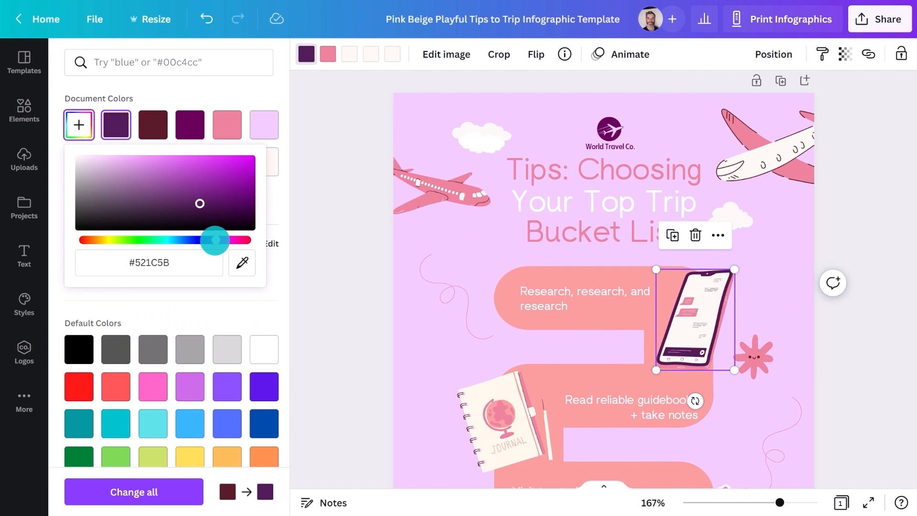
click(174, 164)
click(349, 54)
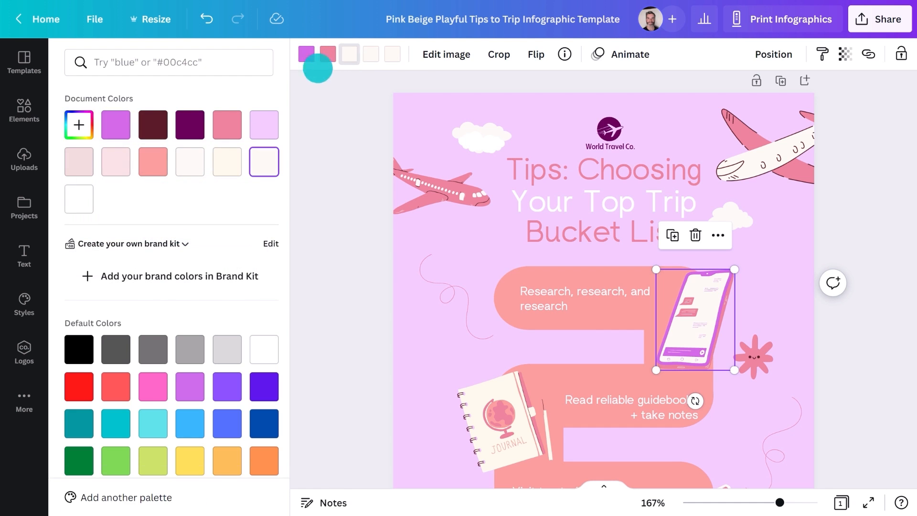
click(179, 124)
Step: Turn the journal illustration's pink globe purple
click(496, 419)
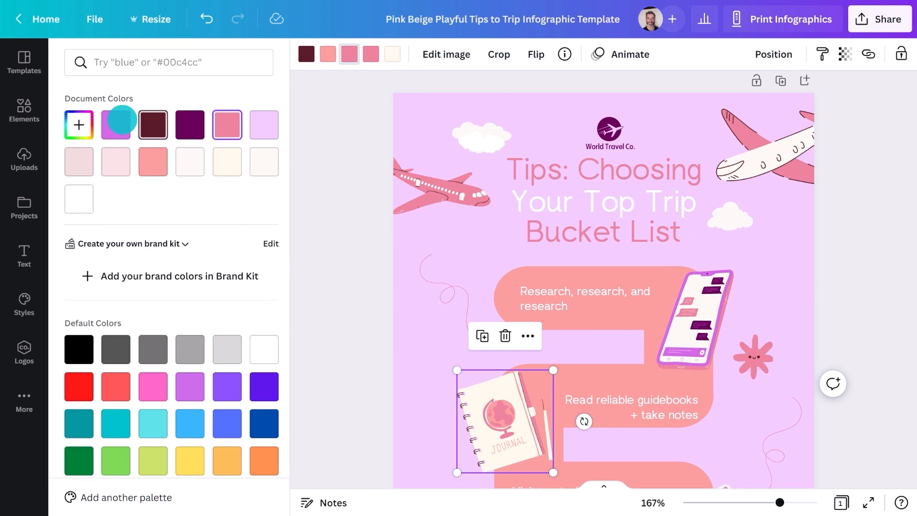
click(120, 122)
click(319, 259)
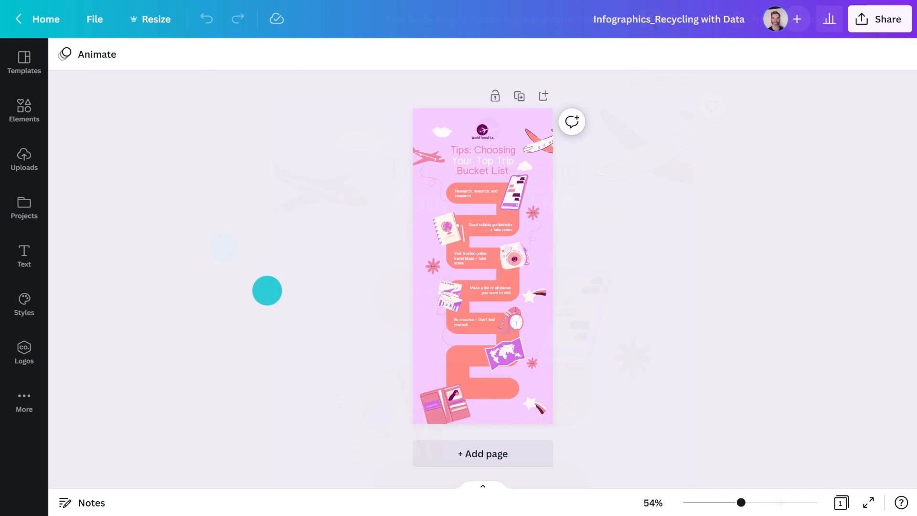
Step: Crop off the bottom part of the winding road shape
double_click(458, 360)
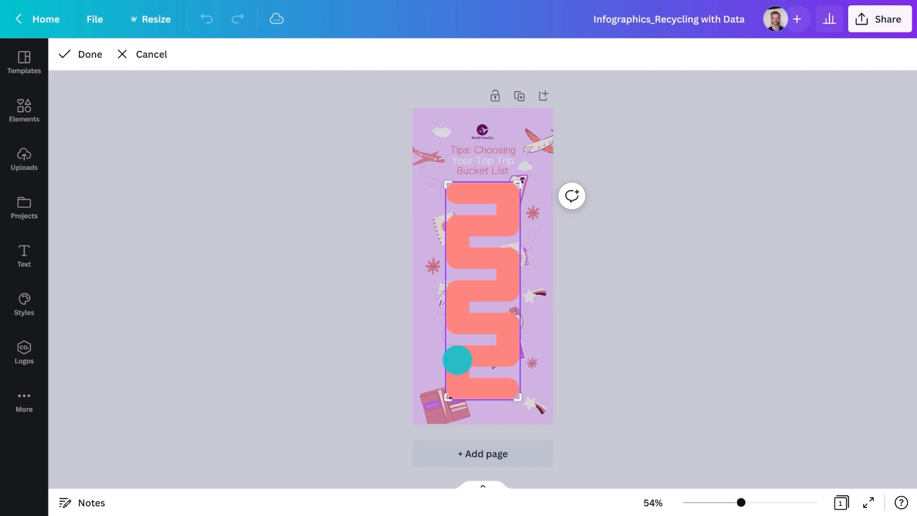
drag(521, 399, 534, 353)
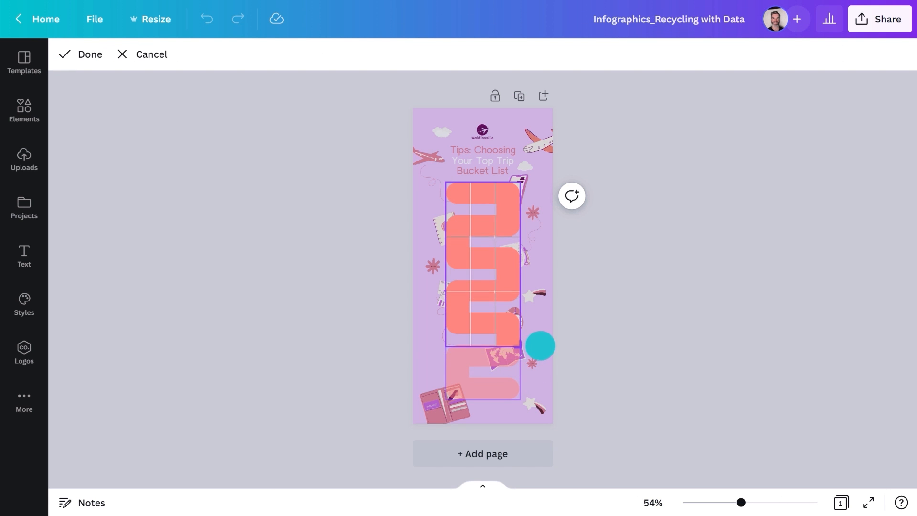
click(343, 327)
Step: Replace the first tip with the longer advice paragraph in smaller type, nudged up
scroll(469, 190, up, 5)
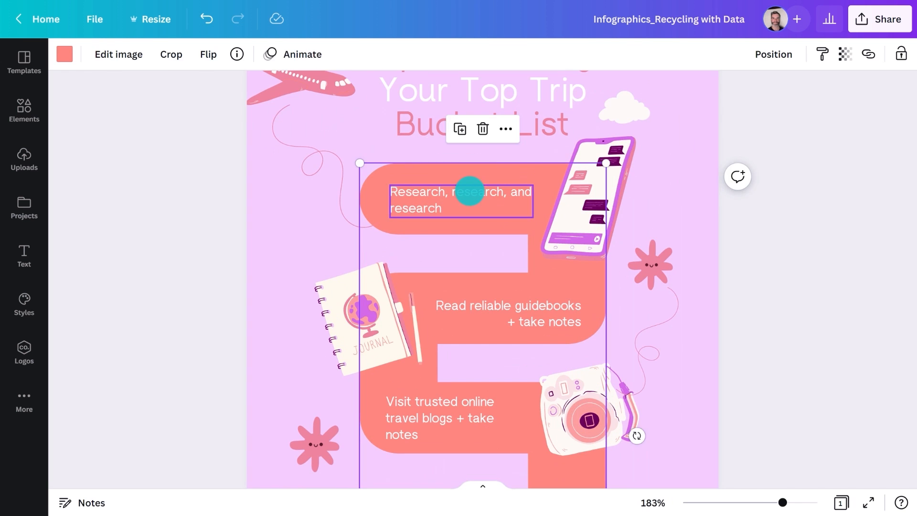
double_click(470, 191)
key(ctrl+c)
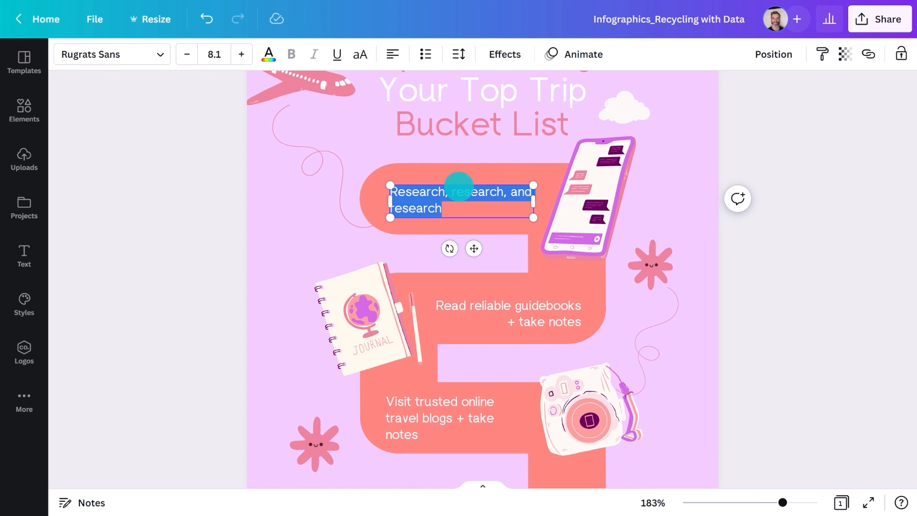
key(ctrl+v)
click(186, 54)
click(186, 54)
key(Escape)
drag(475, 209, 474, 199)
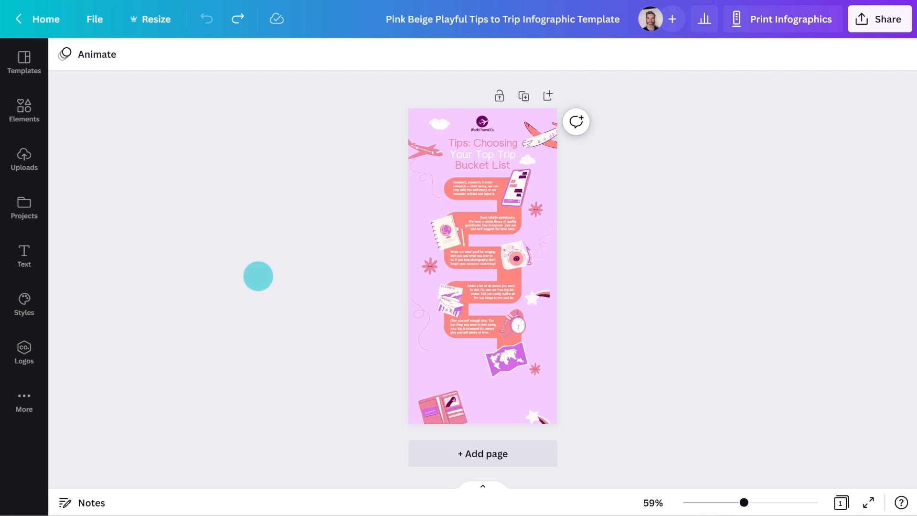
Step: Nudge the notebook, postcard, airplane and squiggle line slightly upward
drag(443, 232, 442, 227)
drag(449, 306, 448, 304)
drag(535, 143, 539, 142)
drag(536, 247, 536, 242)
click(460, 362)
scroll(462, 362, up, 5)
Step: Add a text box below the clock card holding the 'no-commitment' booking paragraph
key(t)
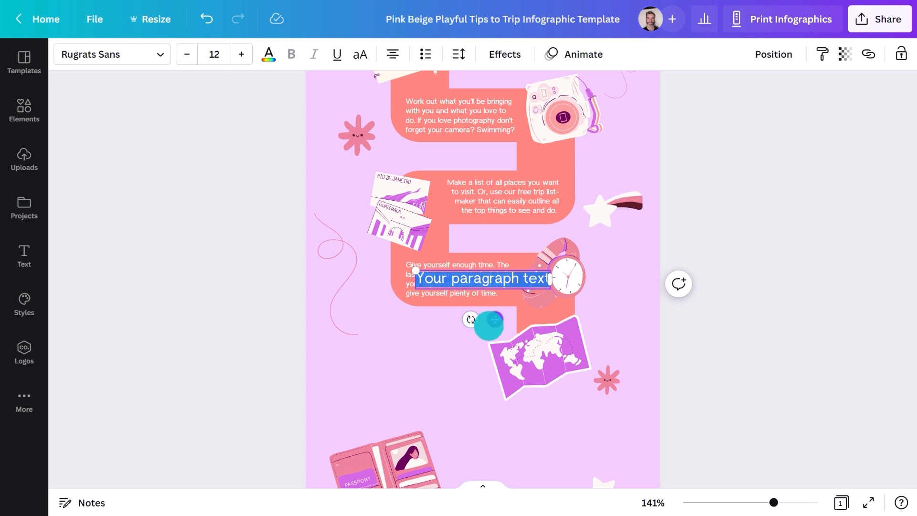
drag(495, 319, 453, 370)
text(Book a)
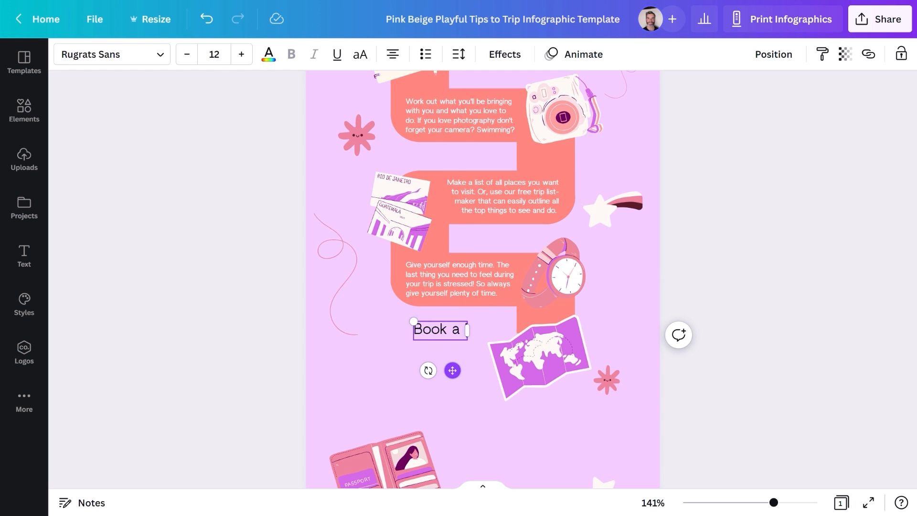
text( 'no-commitment co)
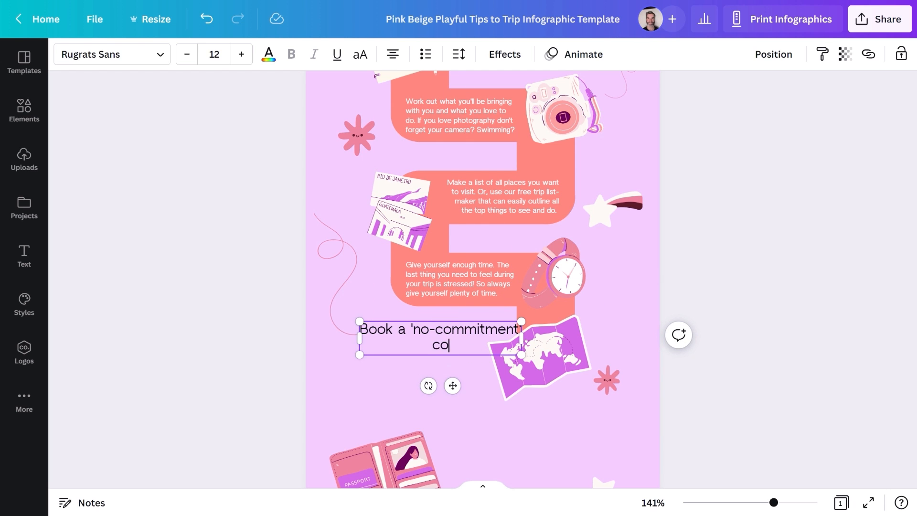
key(ctrl+a)
key(ctrl+v)
Step: Duplicate the paragraph beside the map and replace it with the shop's phone, address and e-mail details
drag(423, 383, 551, 470)
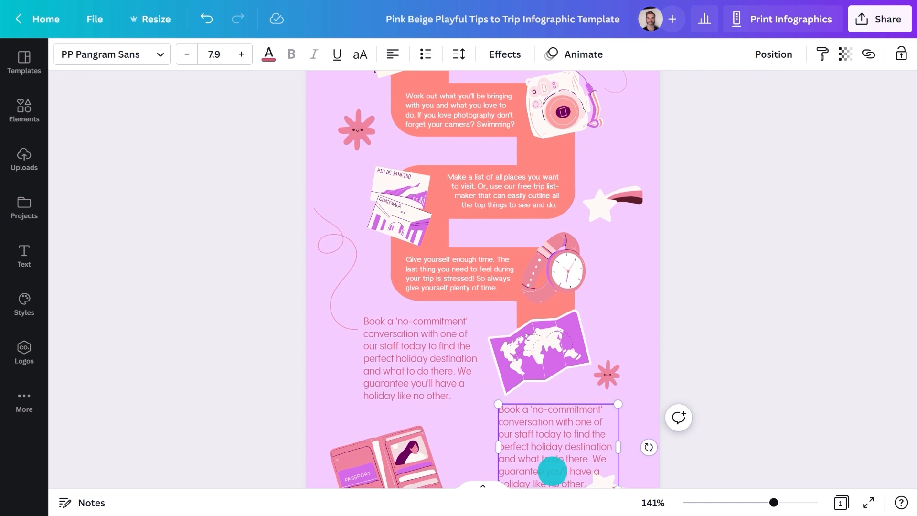
scroll(551, 454, down, 3)
double_click(544, 358)
text(Call now:)
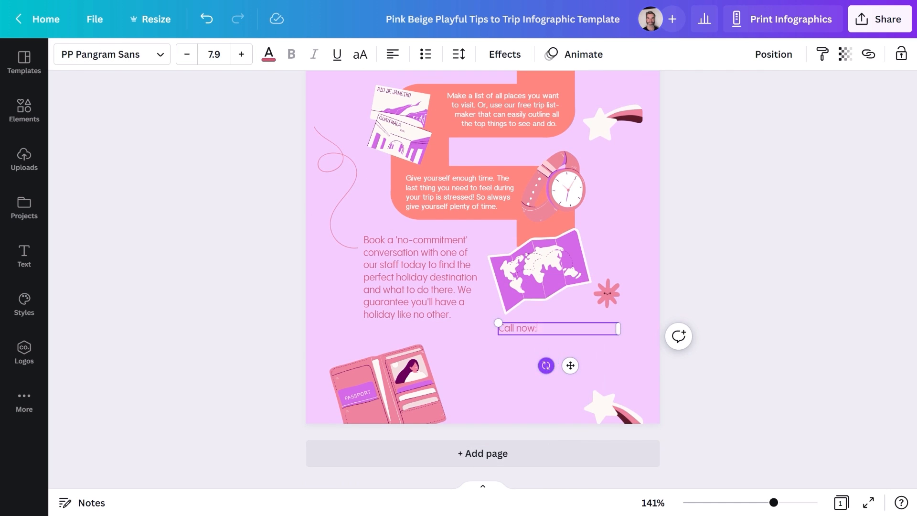
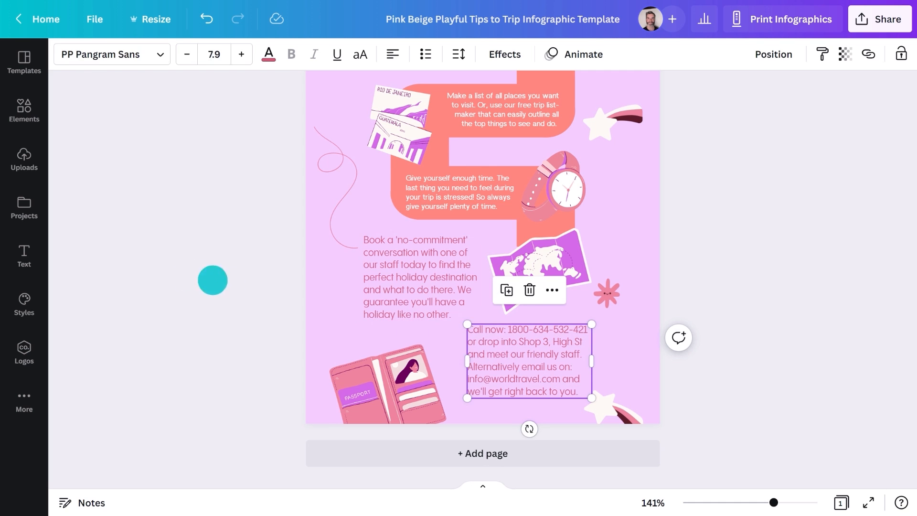
click(142, 264)
scroll(143, 266, down, 5)
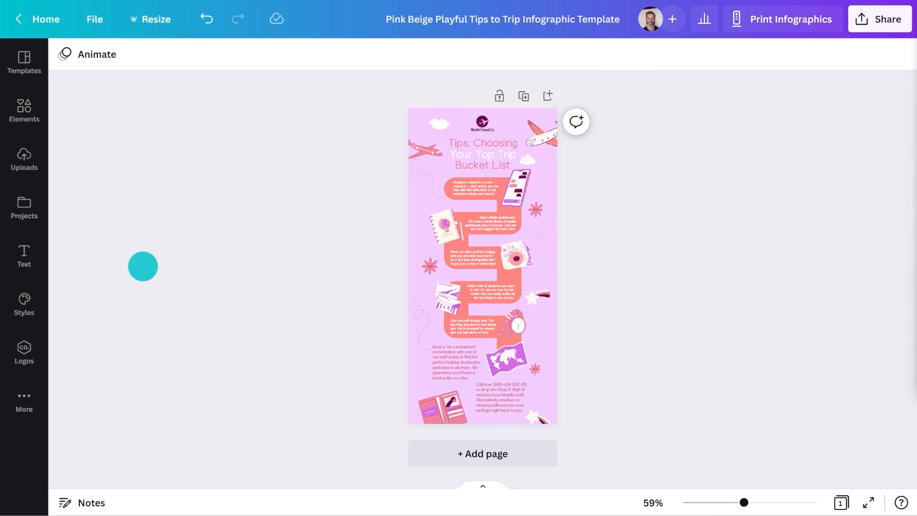
Step: Create a view-only link to the design and preview it
click(861, 24)
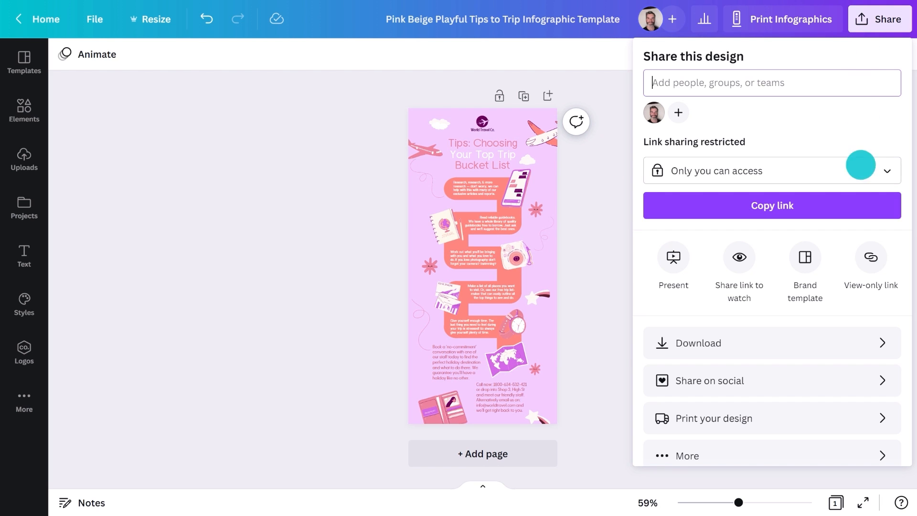
click(861, 256)
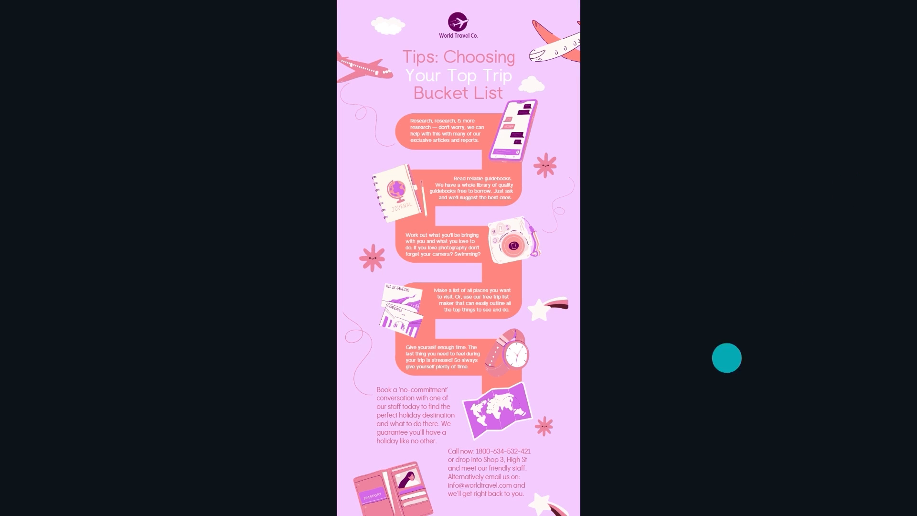
mouse_move(624, 499)
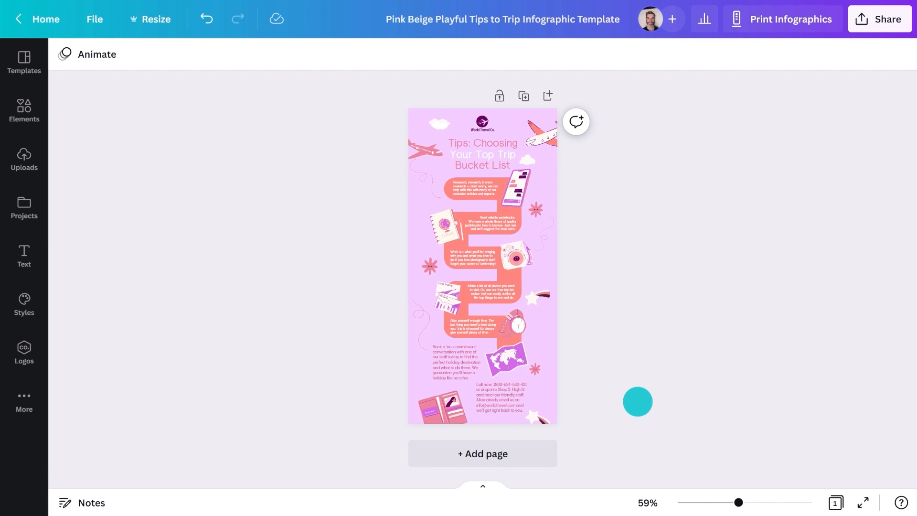
Step: Bring up the Print your design catalogue of products
click(865, 21)
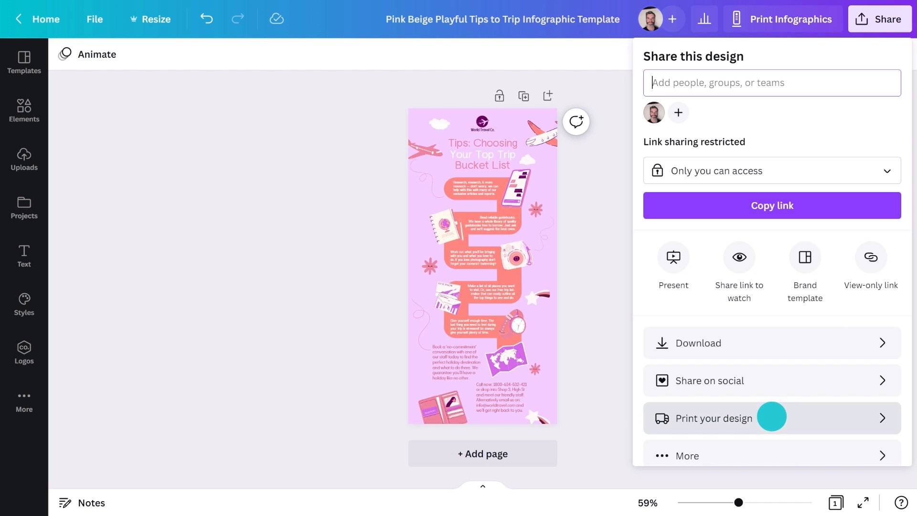
click(772, 416)
scroll(771, 417, down, 5)
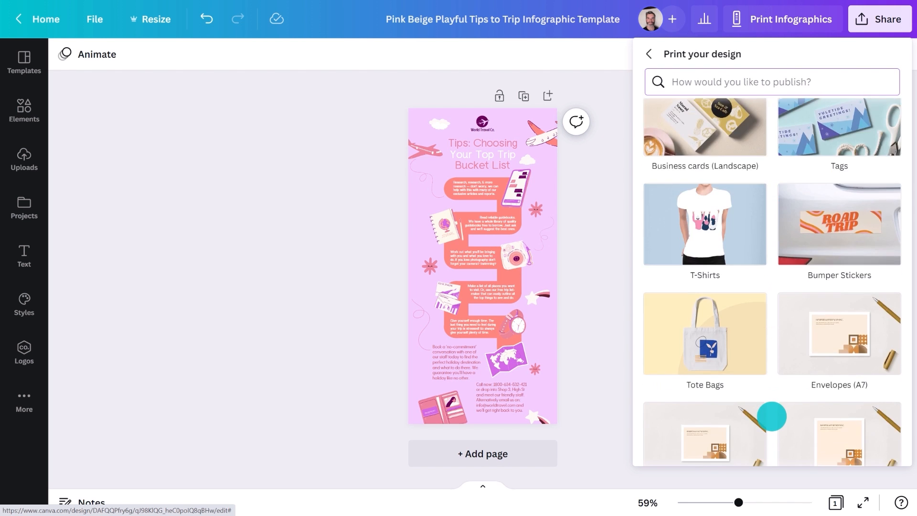
Step: Choose Infographics as the print product and resize the design to fit it
scroll(772, 416, down, 12)
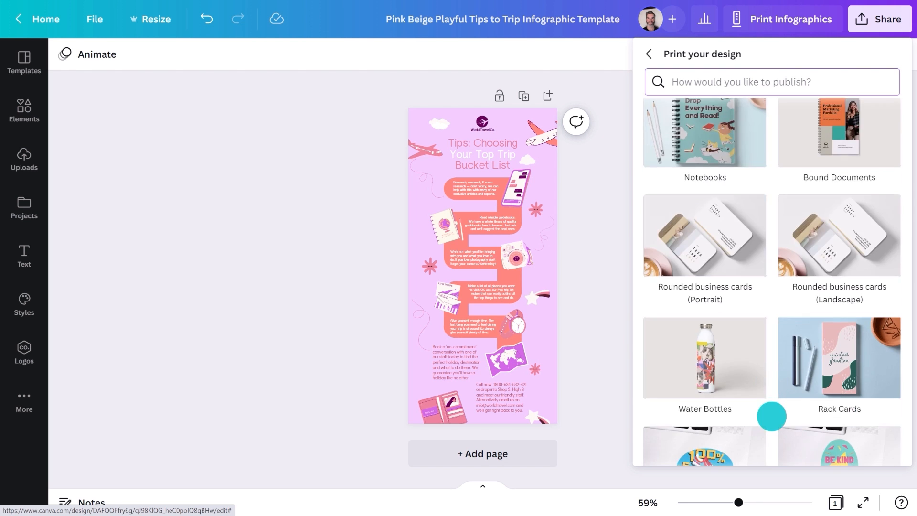
scroll(771, 416, down, 5)
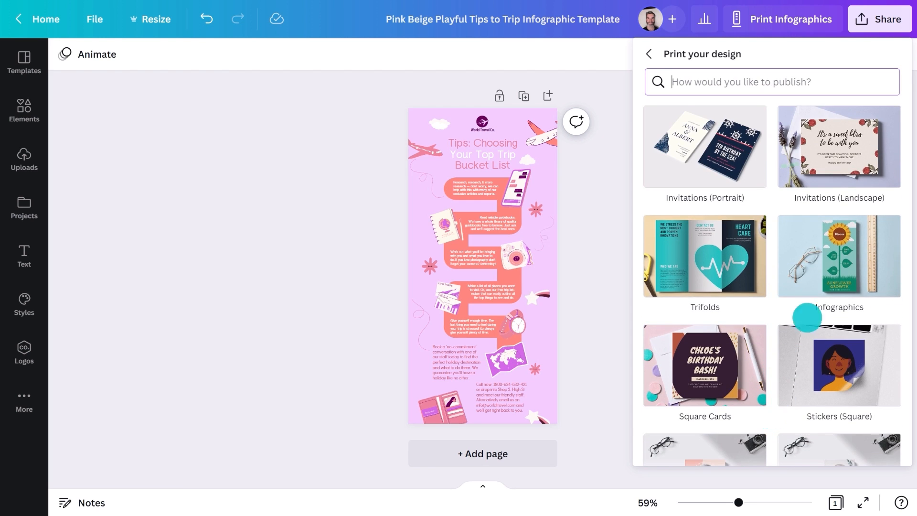
click(827, 262)
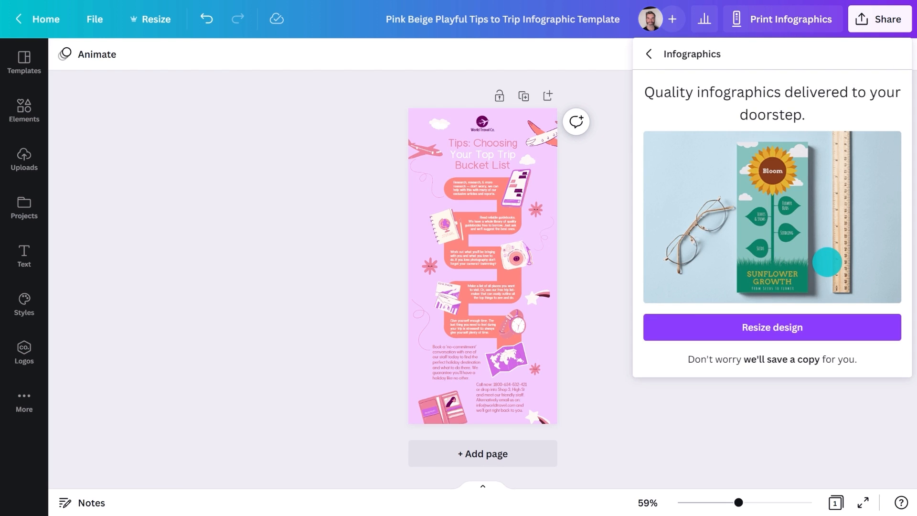
click(803, 321)
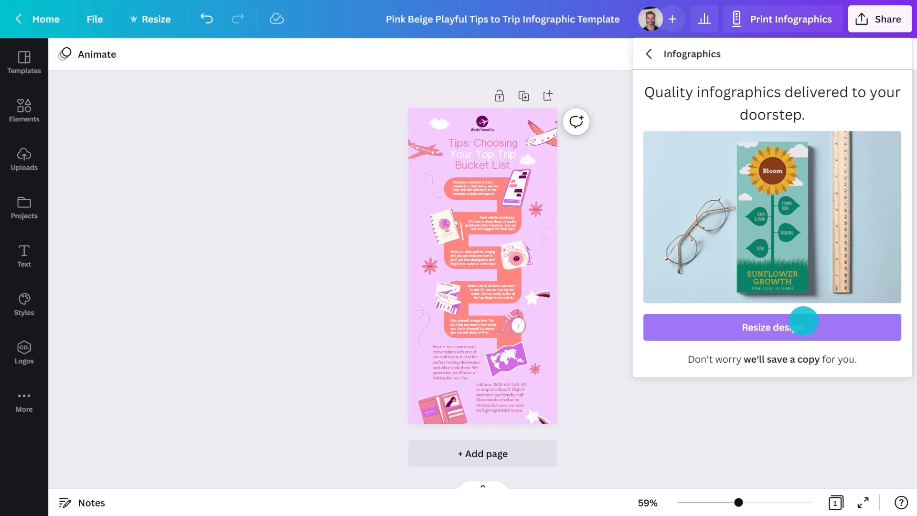
click(804, 321)
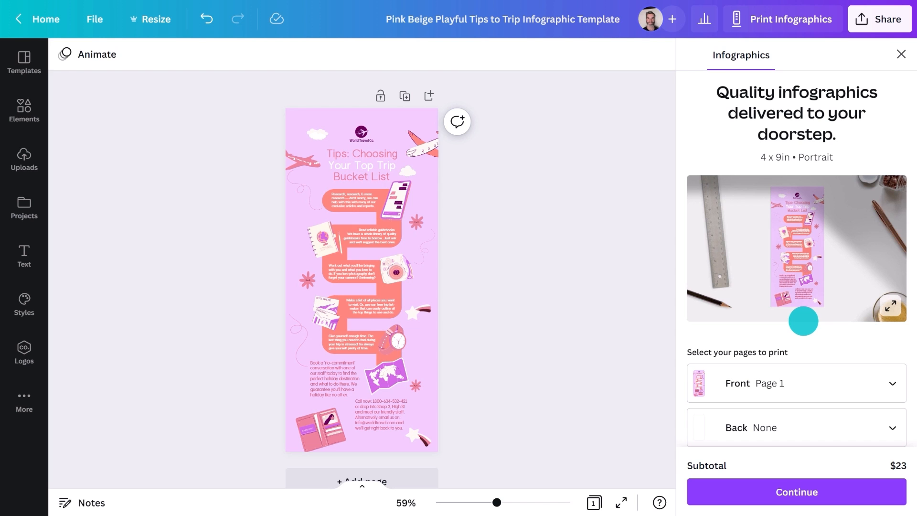
Step: Set the print order to Premium paper, Gloss finish and 100 copies
scroll(804, 321, down, 6)
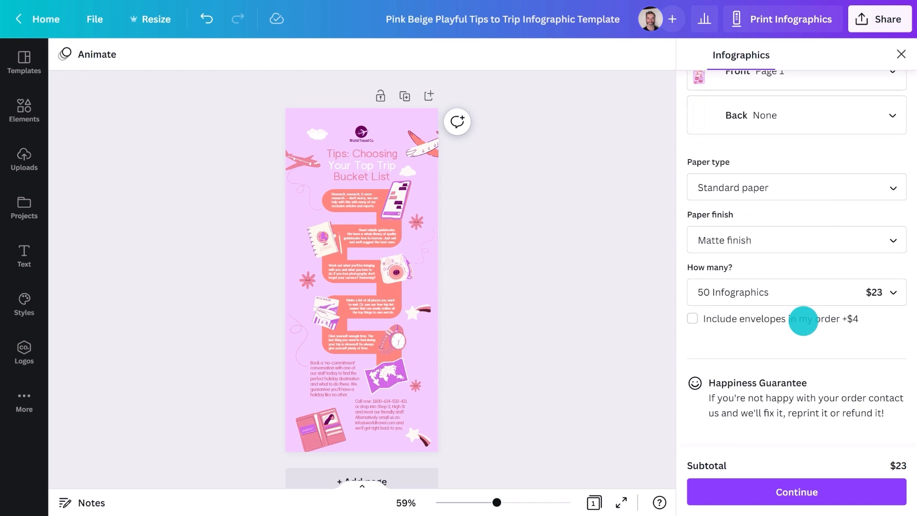
click(822, 189)
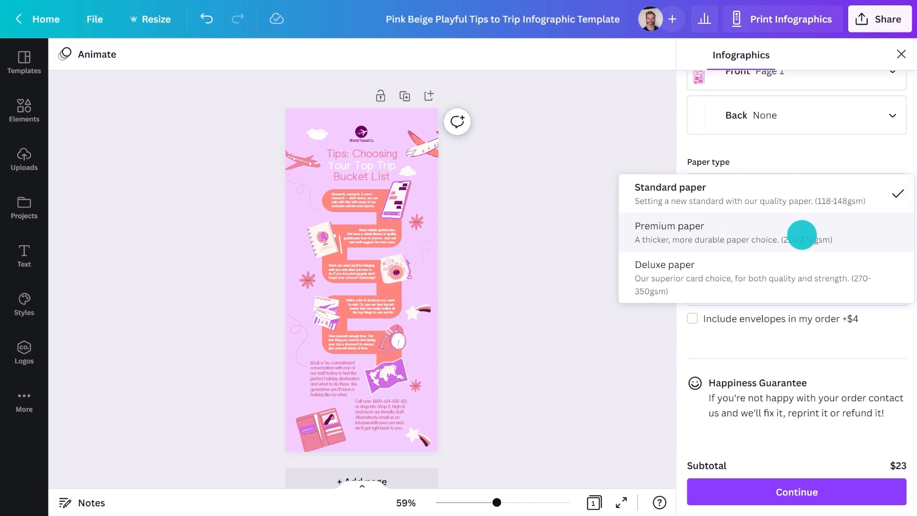
click(802, 235)
click(800, 236)
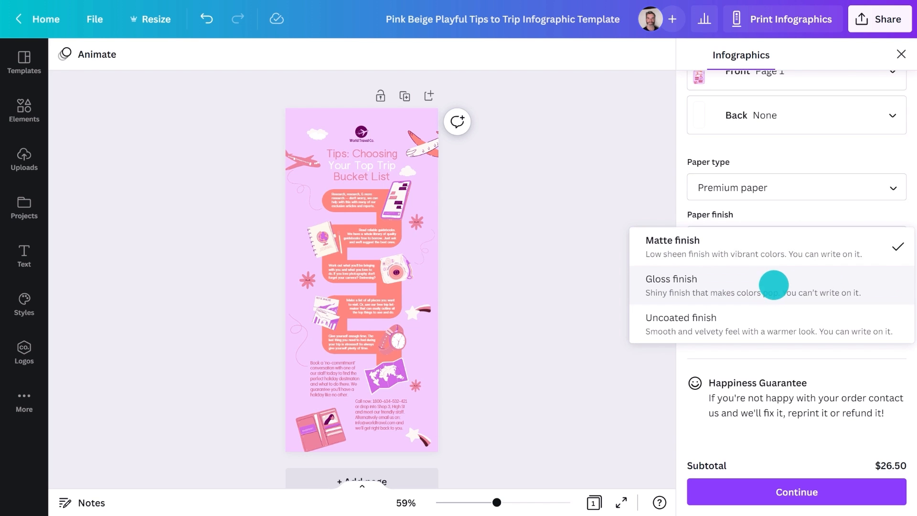
click(770, 292)
click(770, 292)
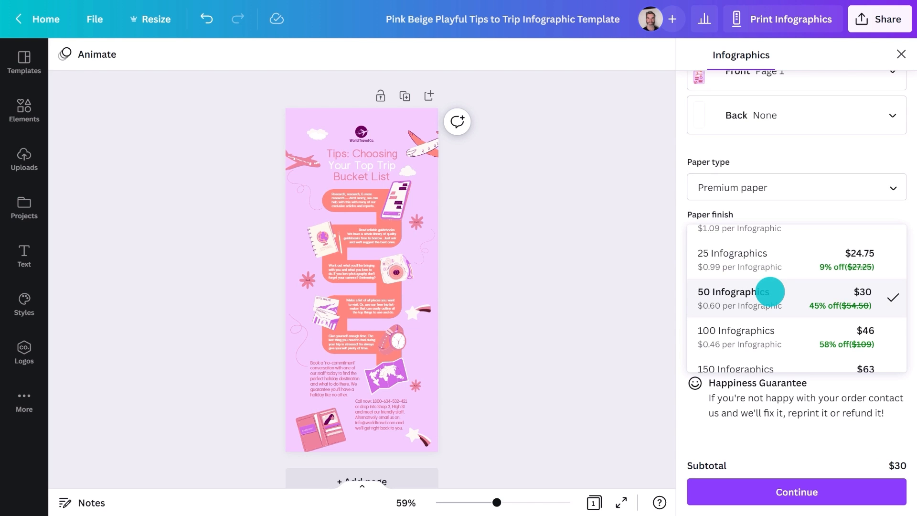
click(763, 328)
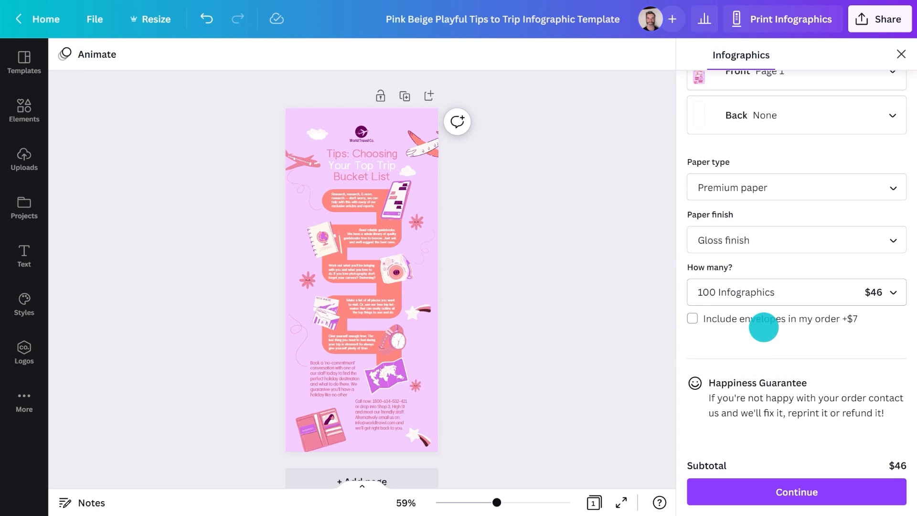
Step: Auto-fix all 5 print issues, proceed to checkout, then close the print order
click(752, 484)
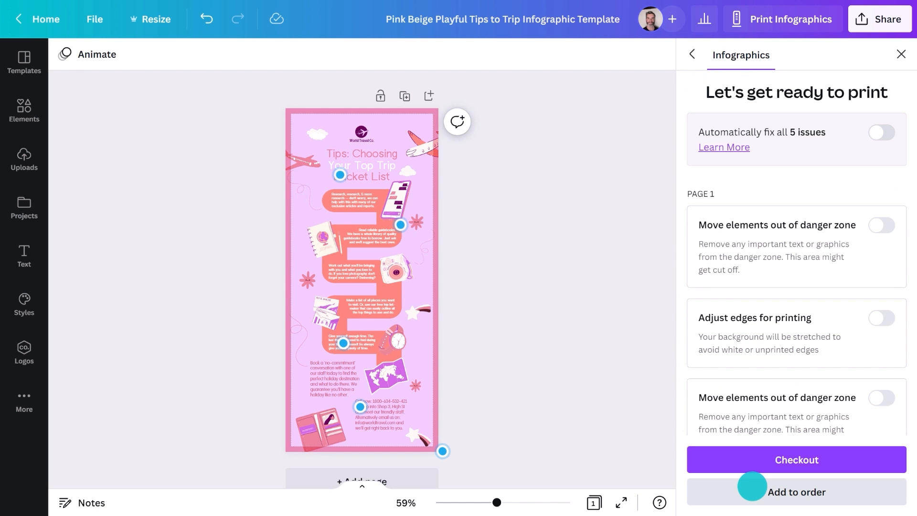
click(881, 133)
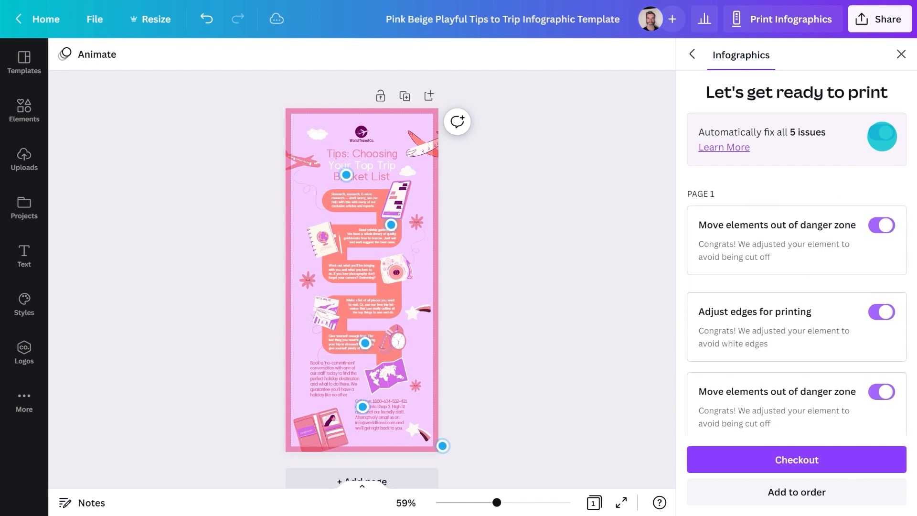
click(817, 454)
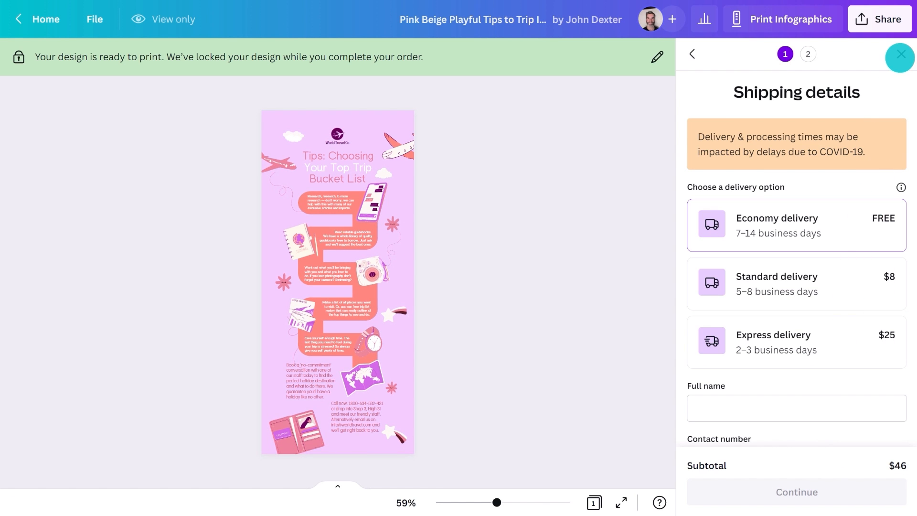
click(900, 54)
click(878, 19)
Step: Set the download file type to PDF Standard
click(811, 336)
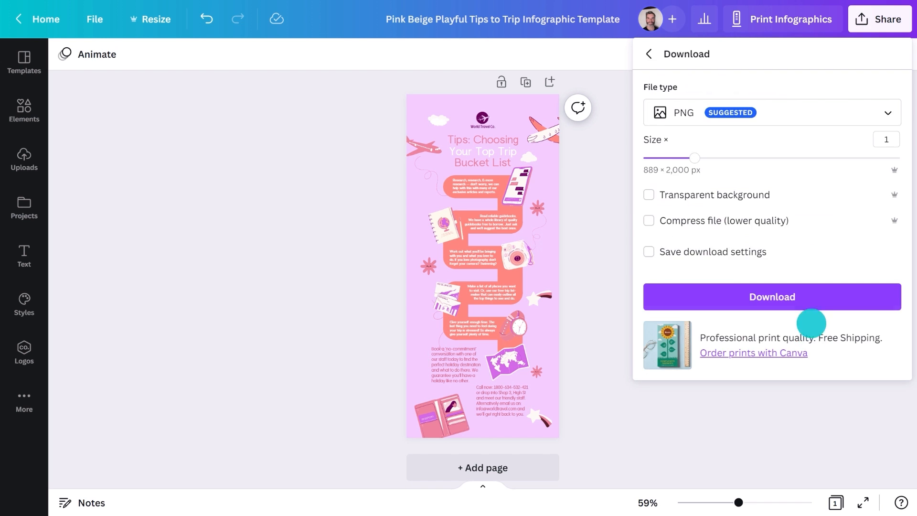
click(816, 111)
click(760, 233)
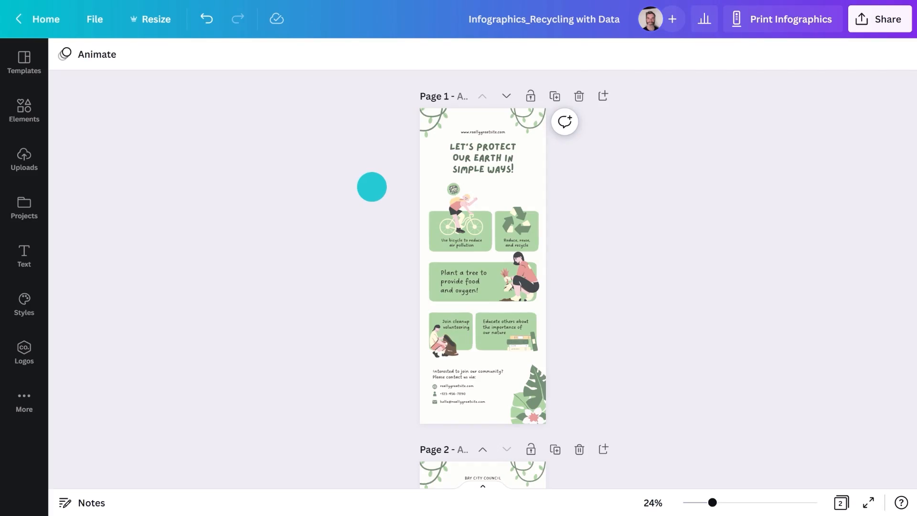
Step: Search Elements for 'Chart', insert a bar chart and move it up the page
scroll(371, 187, down, 7)
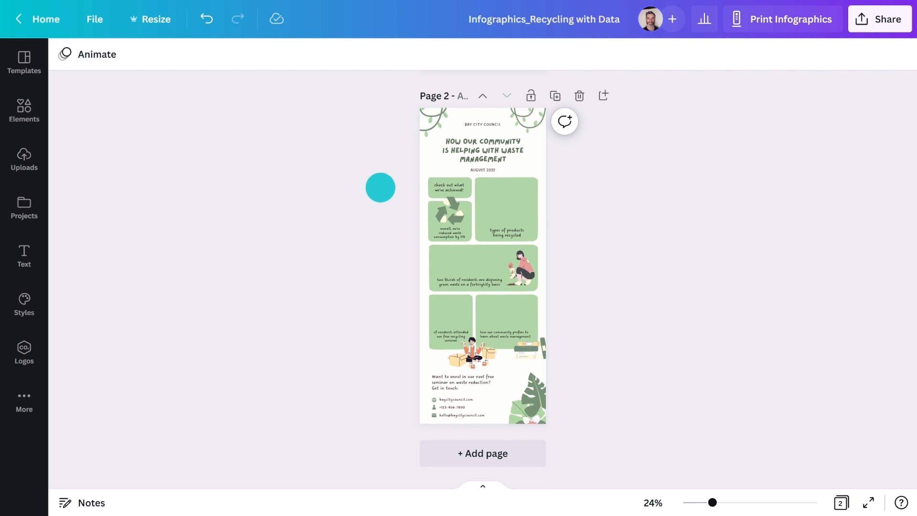
scroll(509, 196, up, 5)
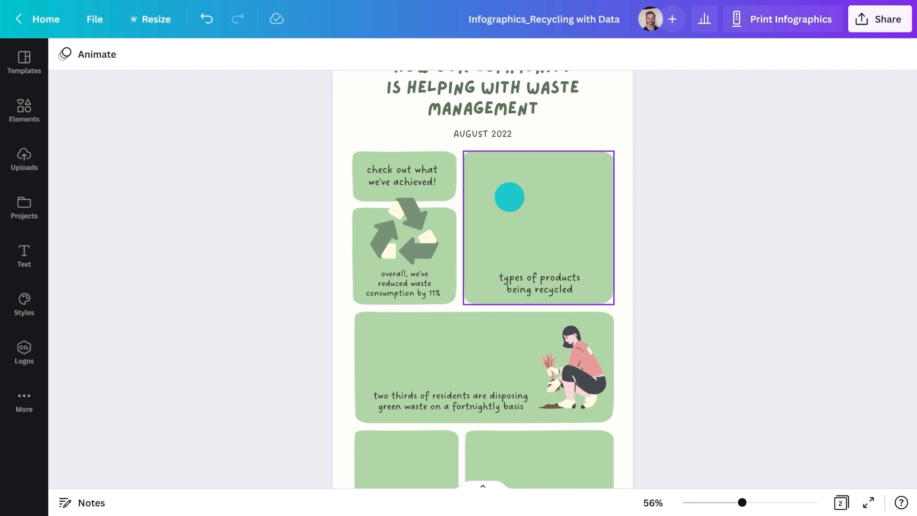
click(42, 109)
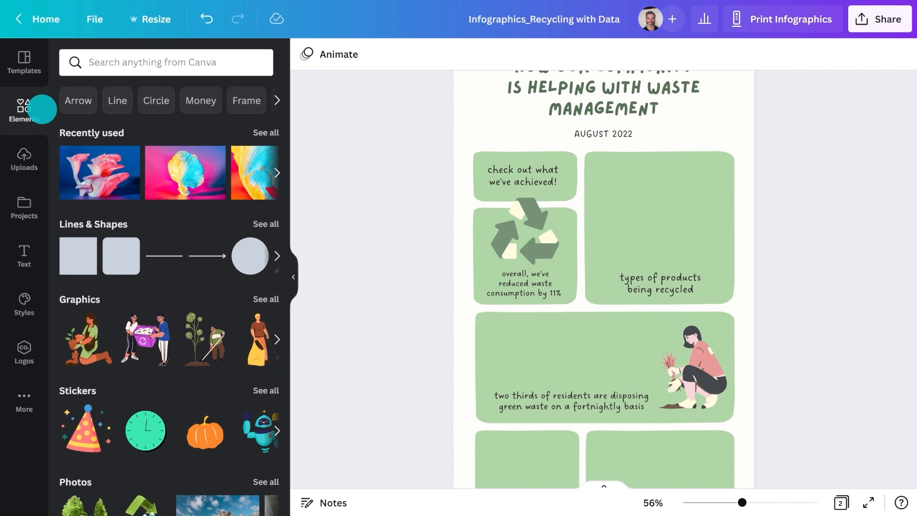
click(127, 62)
text(Char)
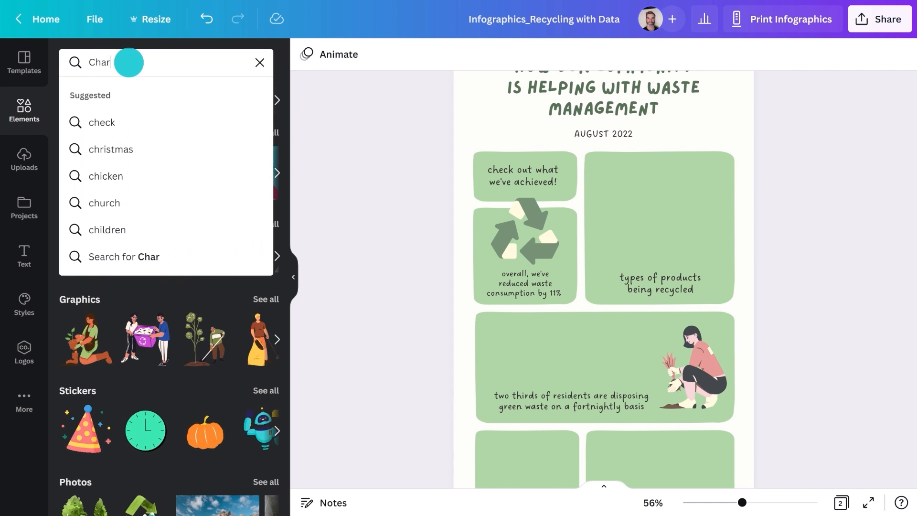
text(t)
key(Return)
click(241, 273)
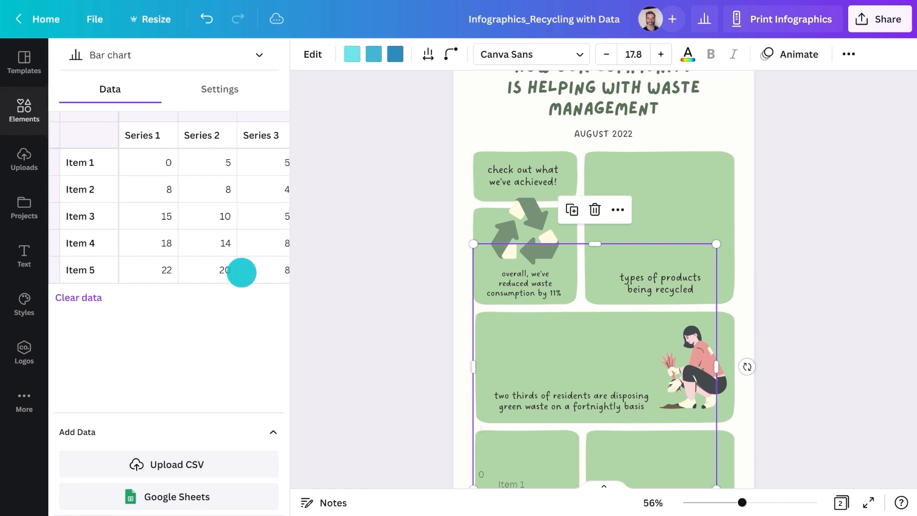
drag(646, 376, 660, 325)
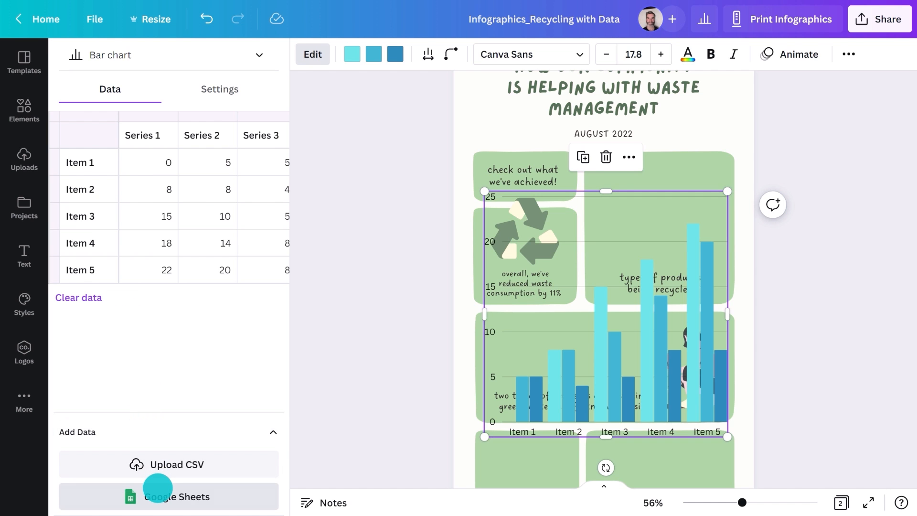
Step: Link the chart to the 'Recycled Products' Google Sheet and copy its A1:D6 data
click(157, 488)
click(558, 239)
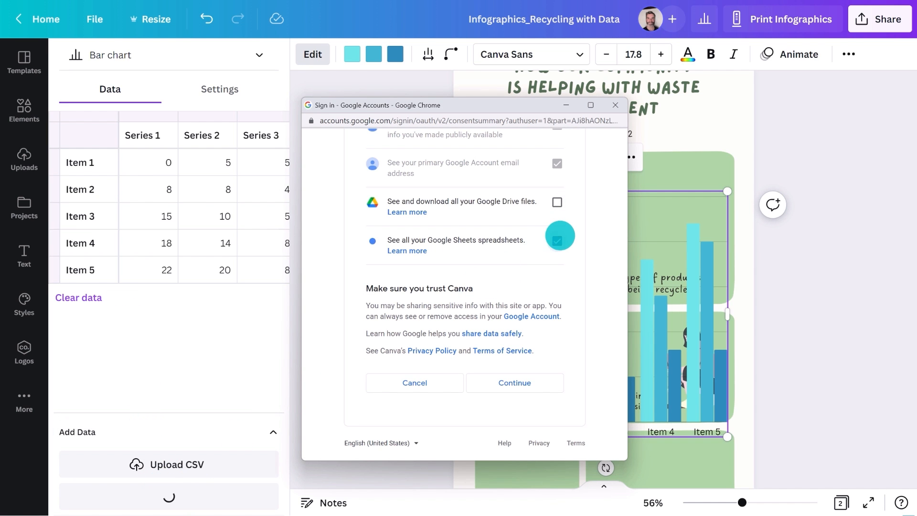
click(507, 384)
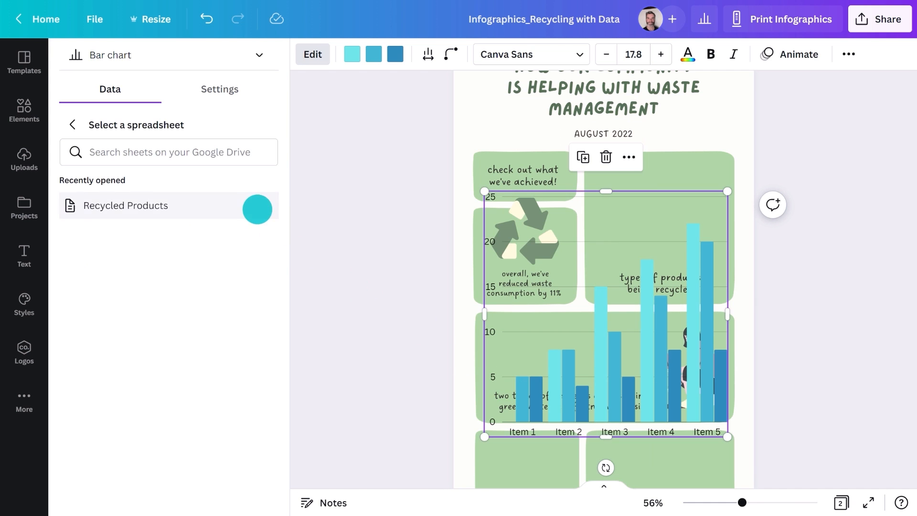
click(257, 209)
click(264, 130)
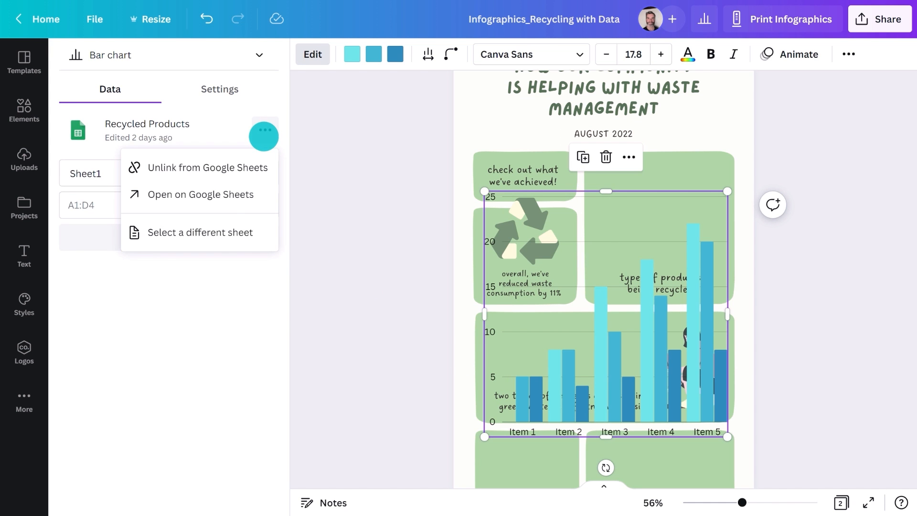
click(230, 195)
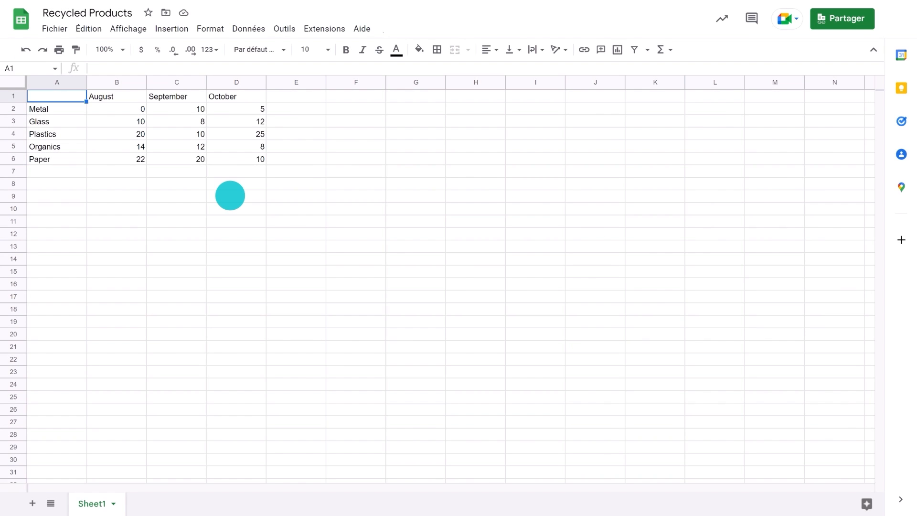
drag(67, 96, 250, 159)
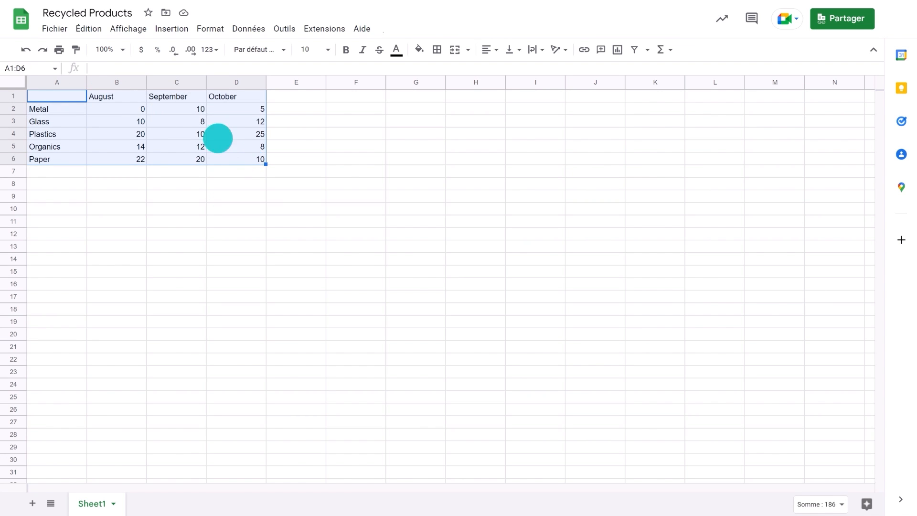
key(ctrl+c)
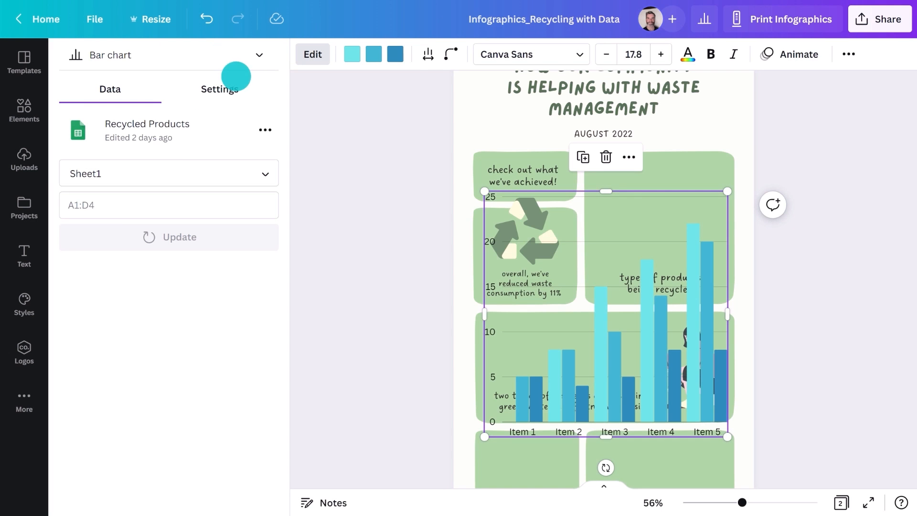
Step: Load the A1:D6 data into the bar chart and colour its series dark green, grey-green and cream
key(ctrl+v)
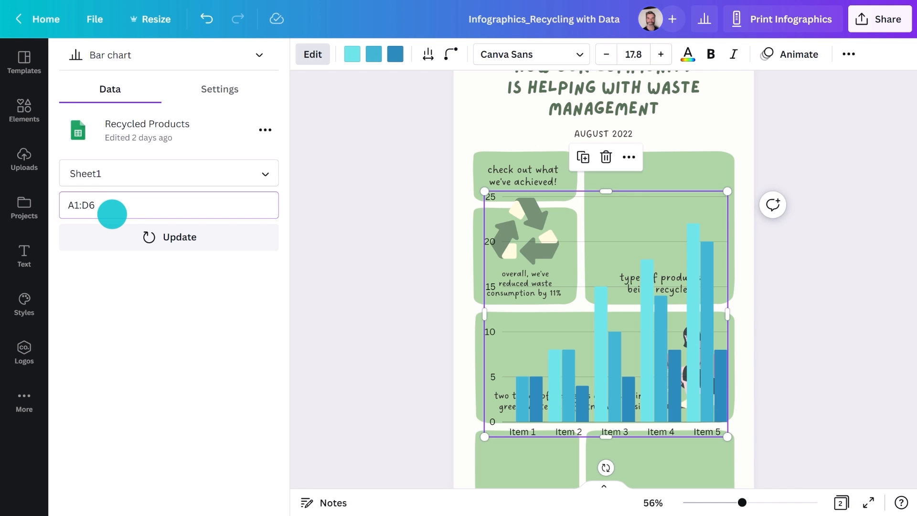
click(119, 237)
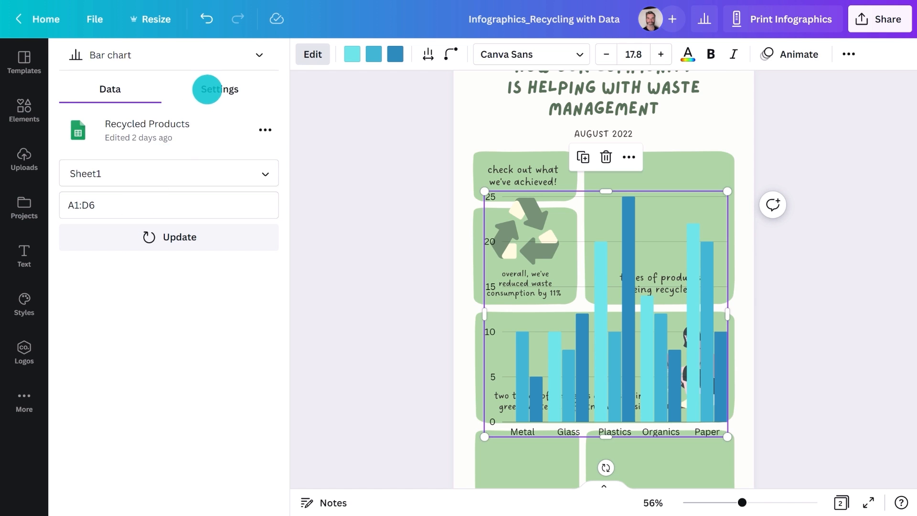
click(207, 89)
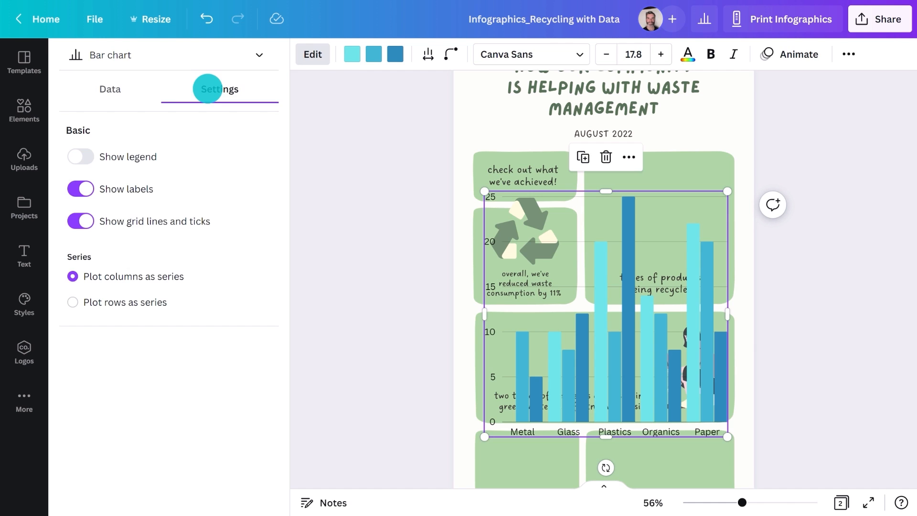
click(352, 56)
click(153, 161)
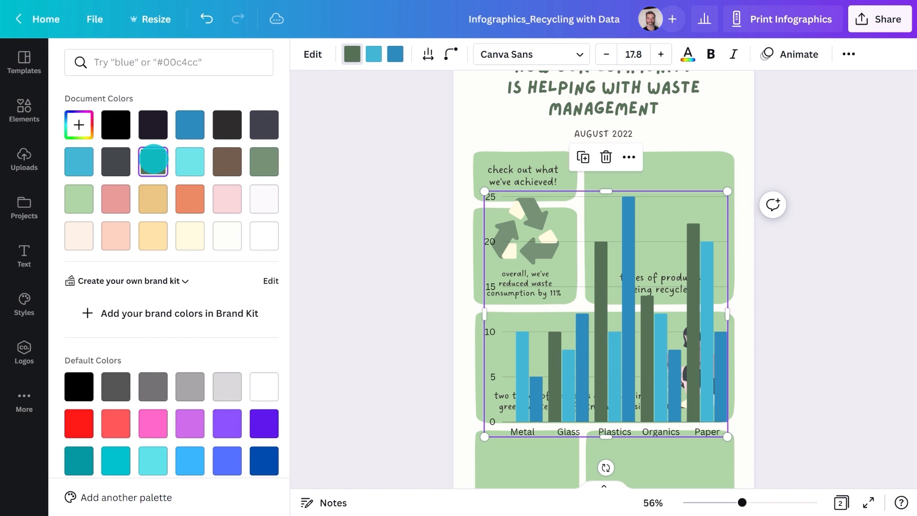
click(264, 161)
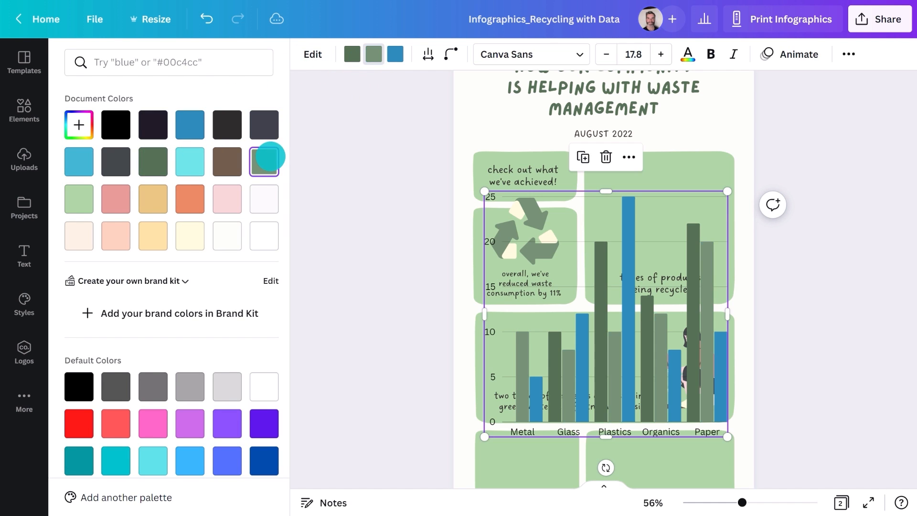
click(69, 235)
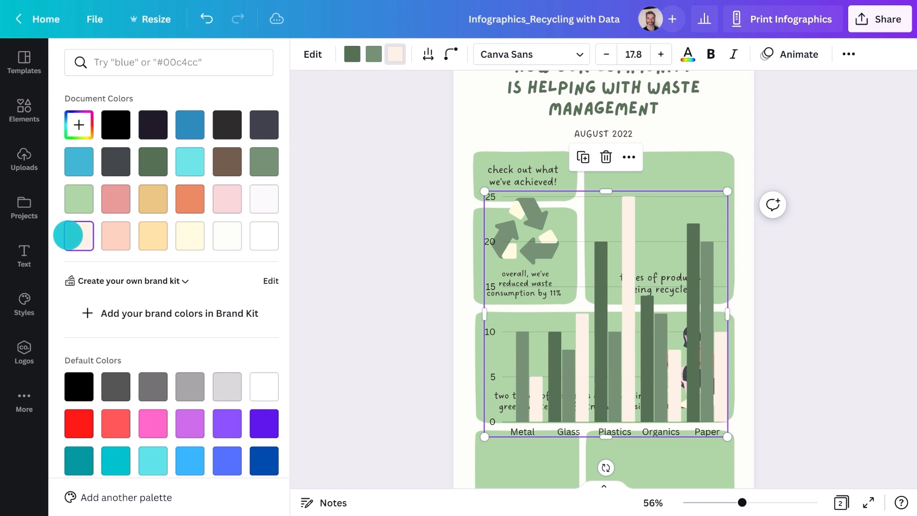
Step: Shrink and move the bar chart so it sits inside the top-right card
drag(624, 370, 620, 341)
drag(493, 400, 650, 257)
drag(684, 230, 725, 215)
click(295, 267)
click(297, 266)
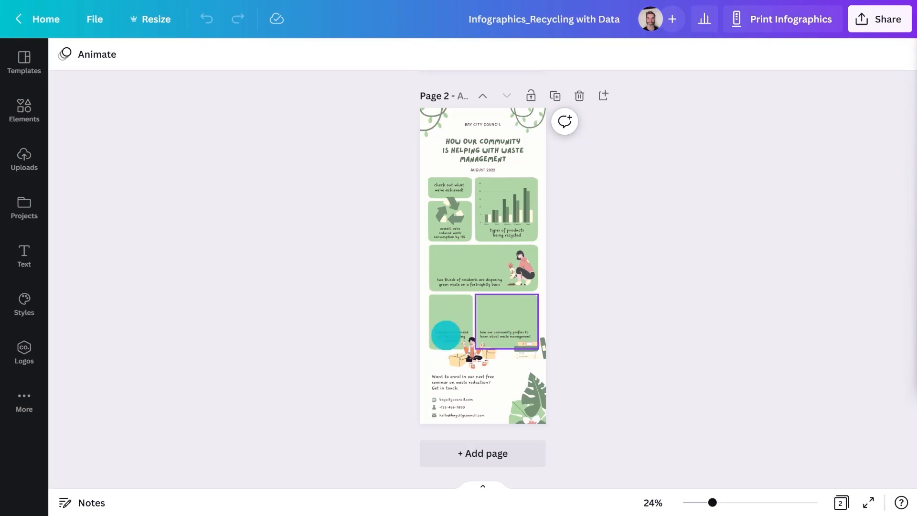
Step: Insert a row chart from the Elements chart search
scroll(511, 315, up, 10)
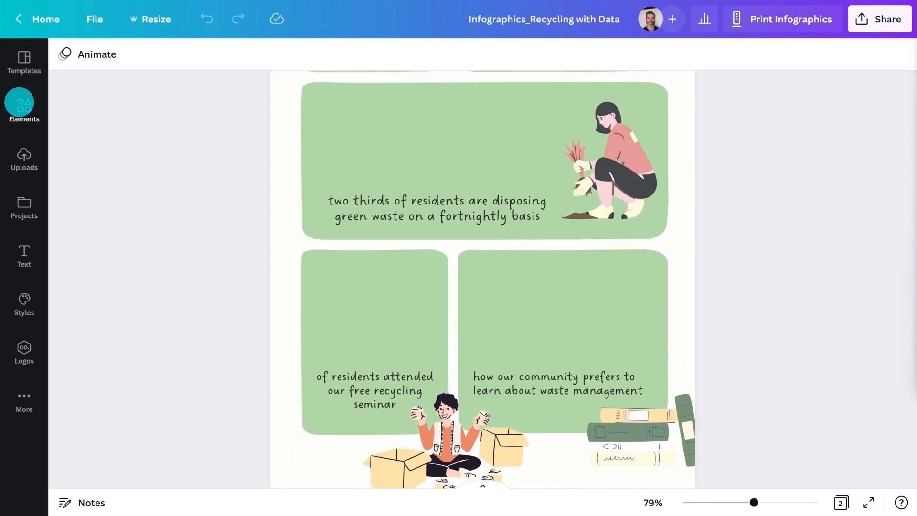
click(18, 102)
click(116, 58)
click(101, 121)
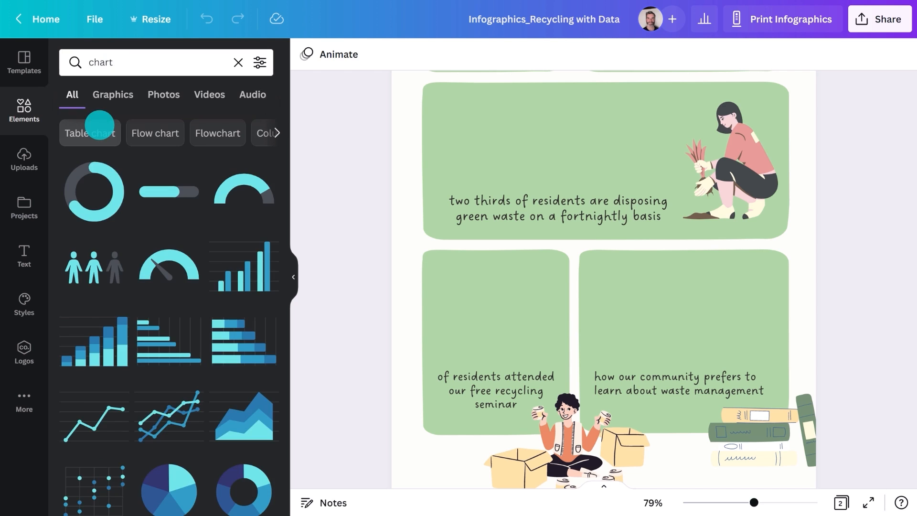
click(177, 352)
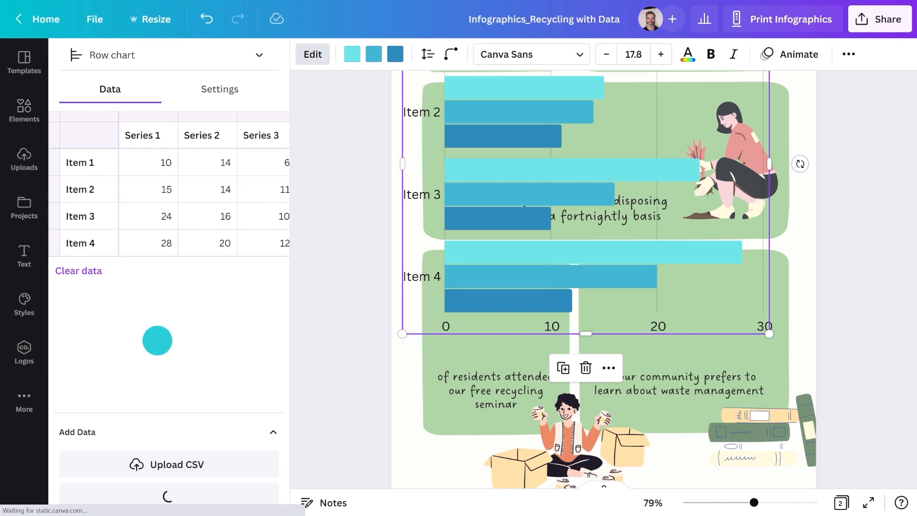
Step: Replace the sample data with Books 6, Document, and pasted rows for Join Conversations, Take Class, Volunteer
click(75, 272)
click(92, 165)
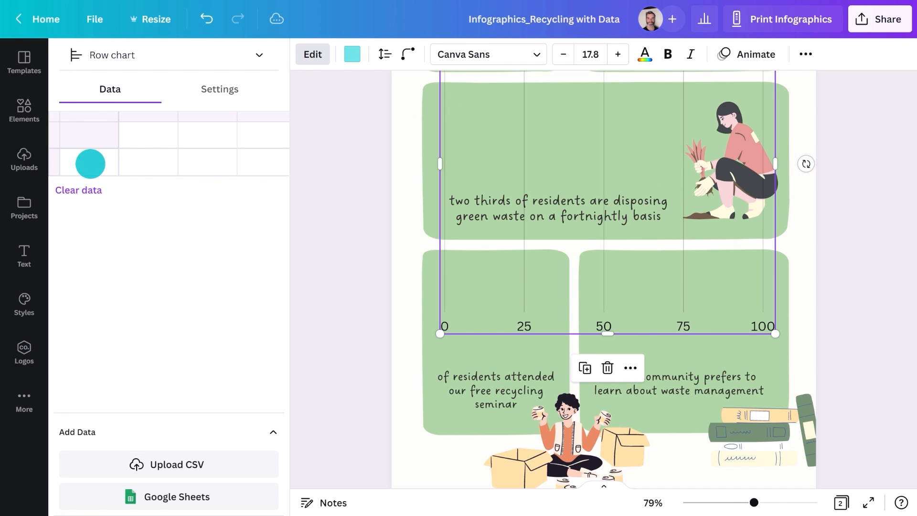
text(Books)
click(135, 166)
text(60)
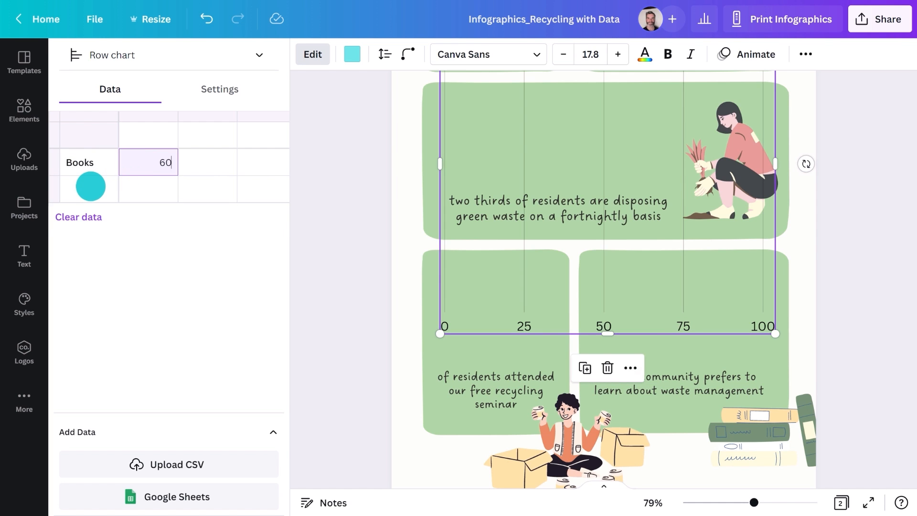
click(91, 186)
text(Do)
click(160, 195)
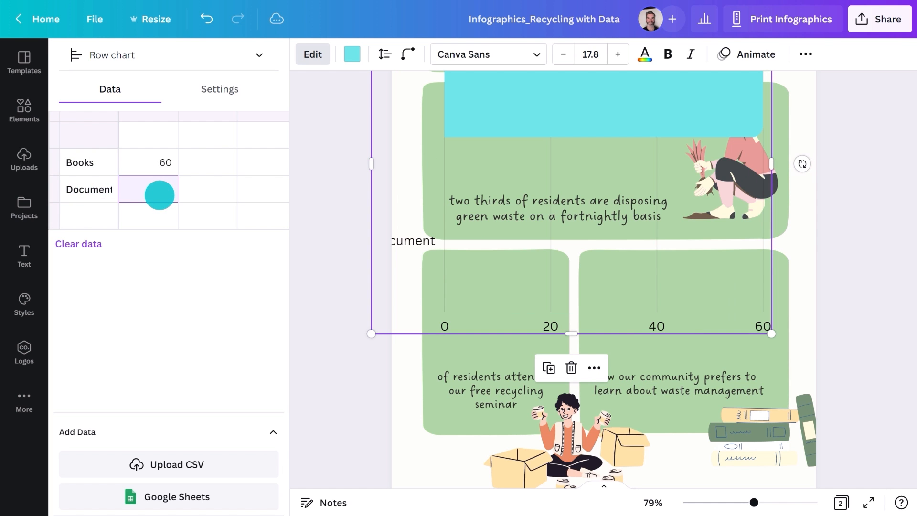
click(90, 212)
text(Join Conversations	60 Take Class	20 Volunteer	80)
Step: Fit the row chart into the lower-right card and colour its bars grey-green
drag(317, 332, 541, 164)
drag(636, 114, 701, 299)
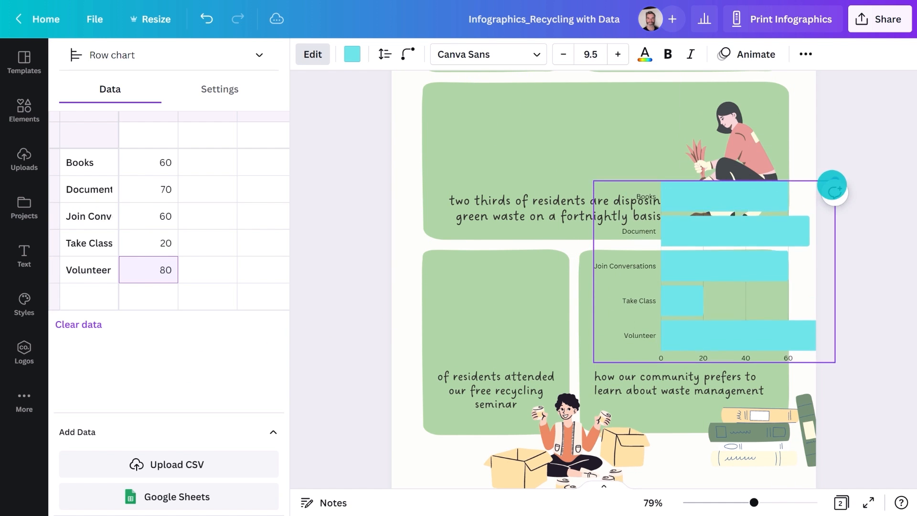
drag(832, 185, 730, 263)
drag(726, 311, 767, 312)
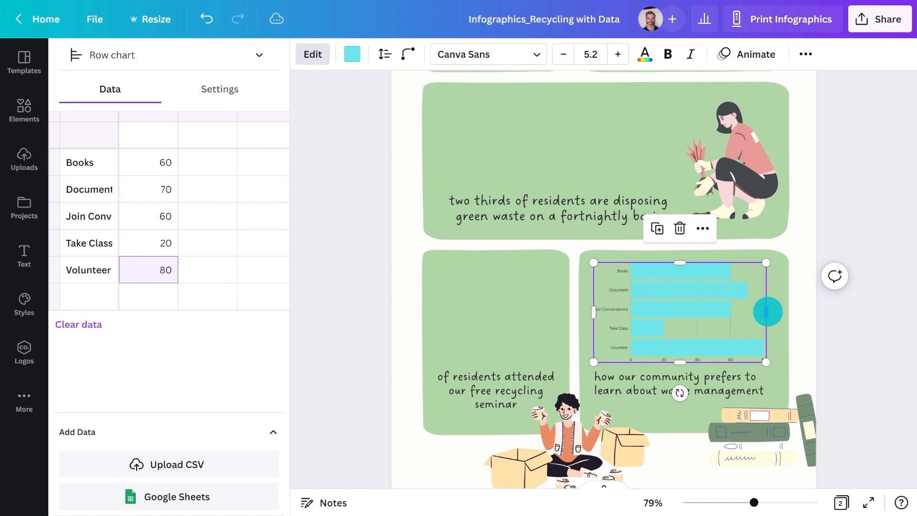
click(352, 54)
click(190, 162)
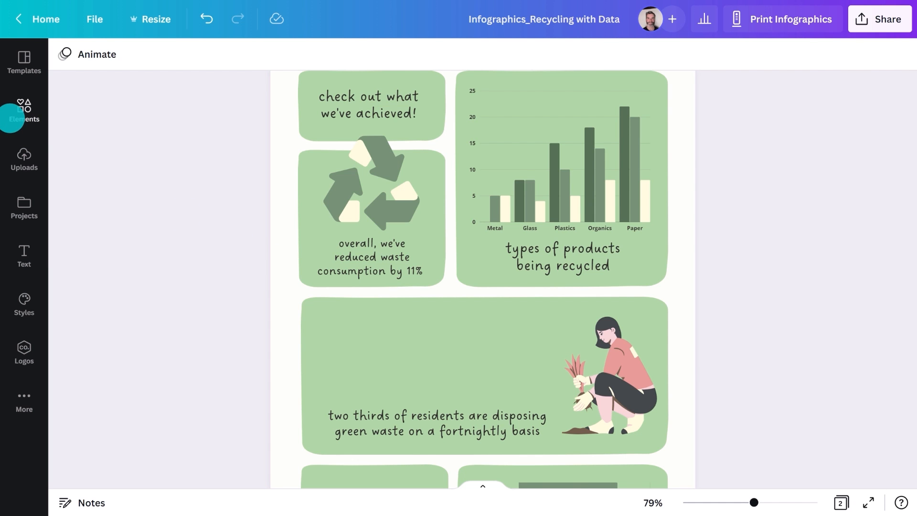
Step: Insert a pictogram chart and set its icon to trees
click(24, 110)
click(127, 56)
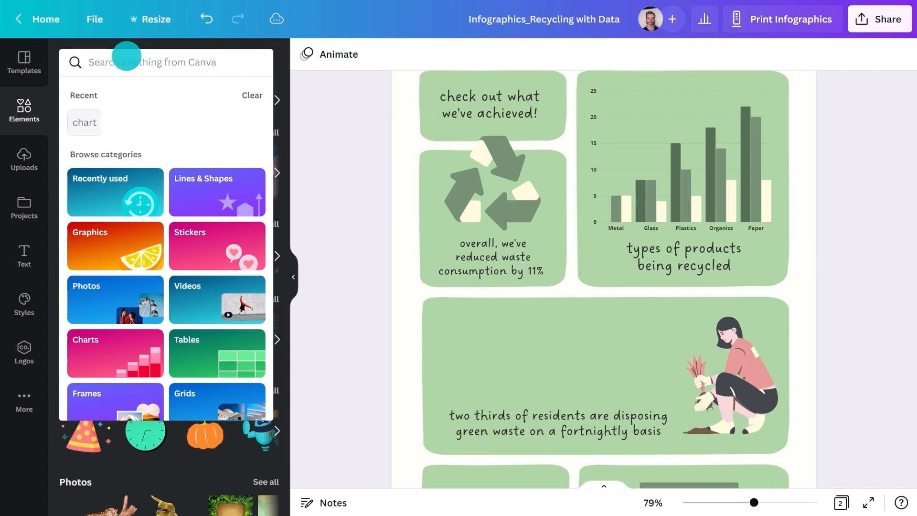
click(87, 123)
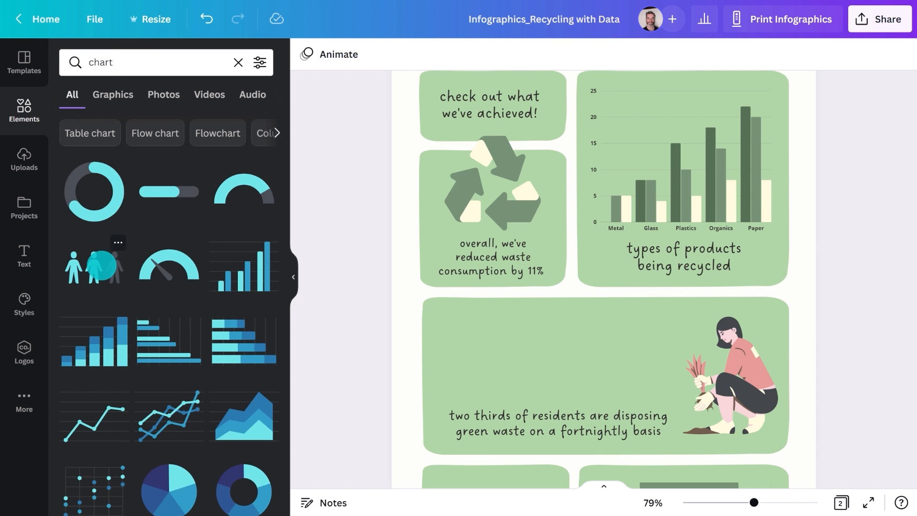
click(101, 264)
click(170, 147)
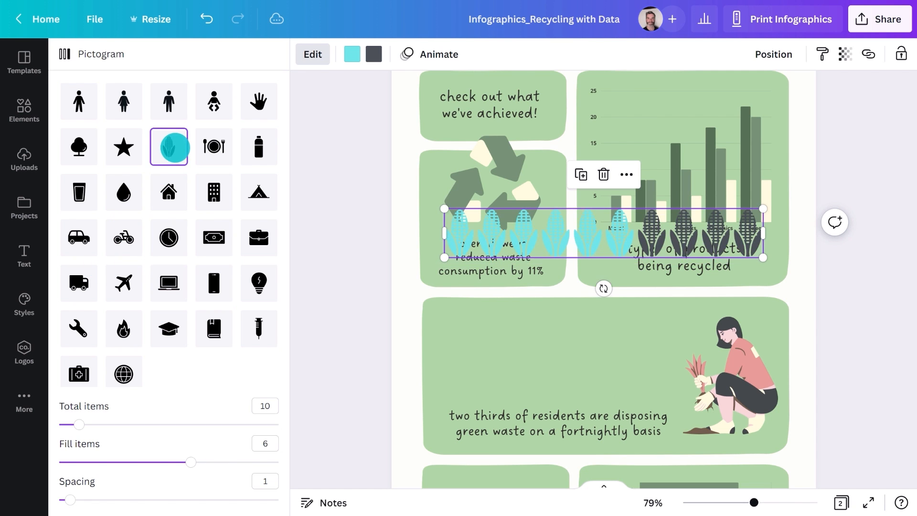
click(213, 234)
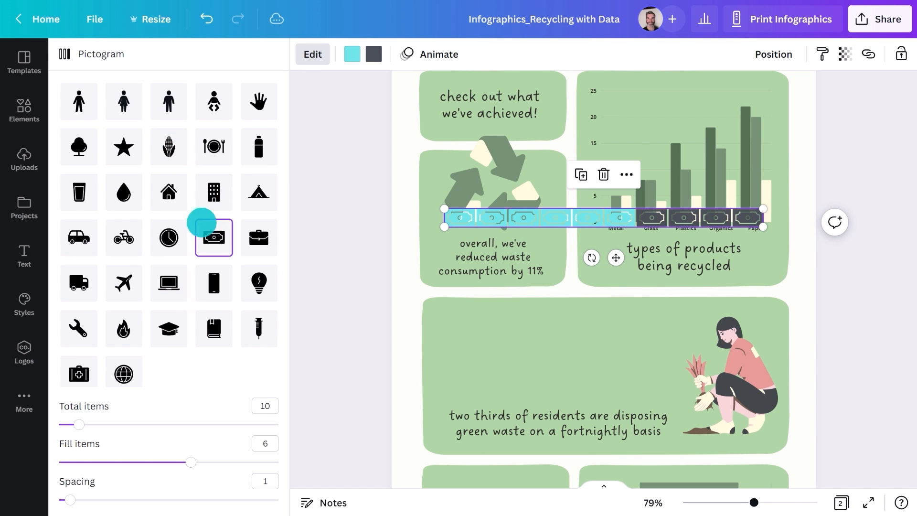
click(88, 150)
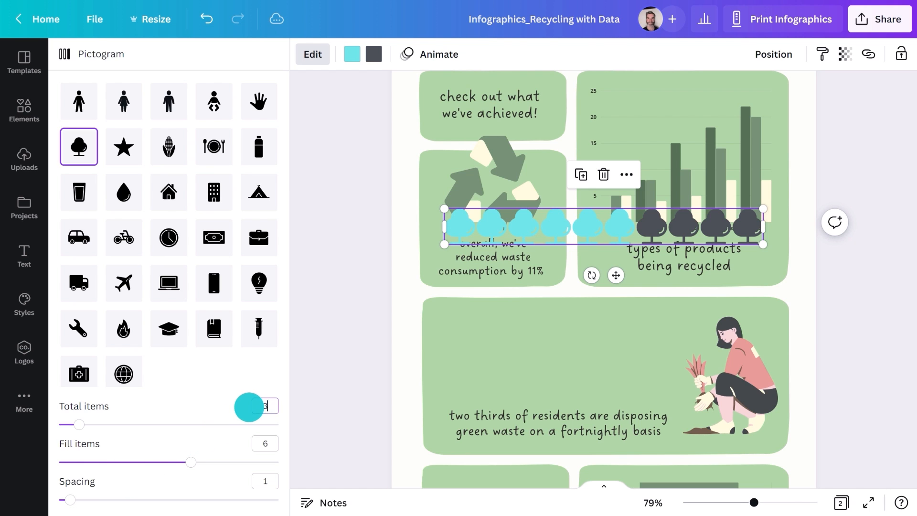
Step: Show 30 trees with 20 filled green and the rest cream
click(266, 439)
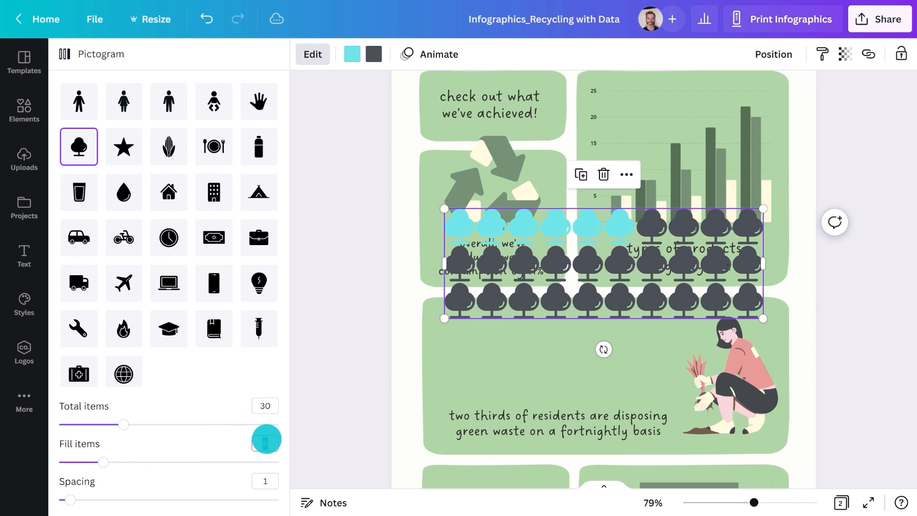
text(20)
click(235, 432)
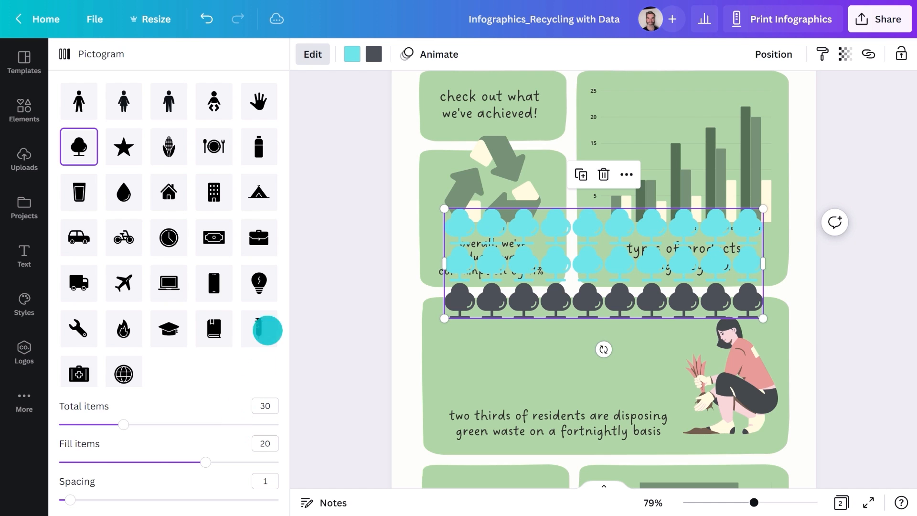
click(354, 54)
click(227, 162)
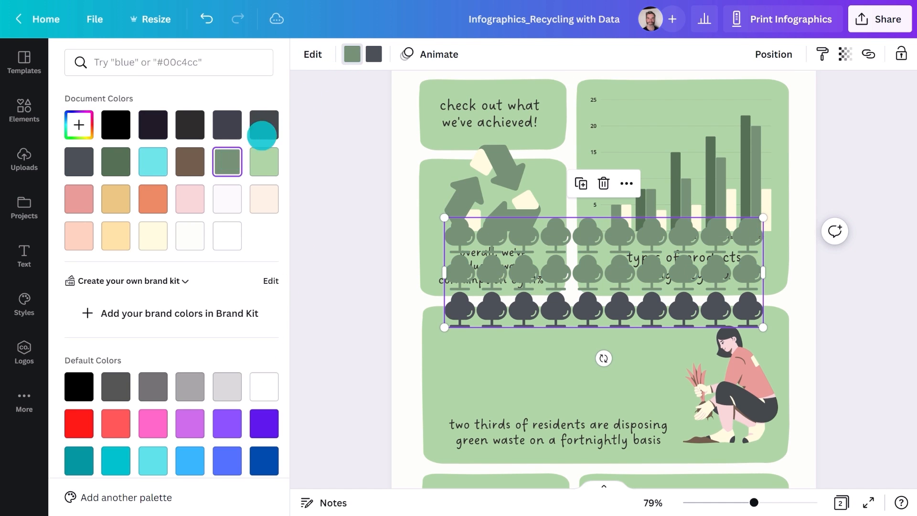
click(373, 54)
click(254, 200)
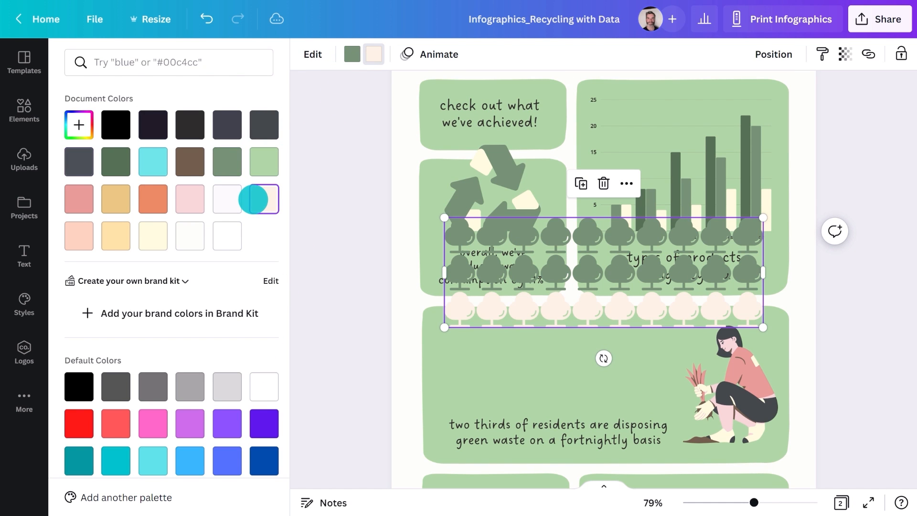
Step: Move and shrink the tree pictogram to fit the lower residents panel
drag(492, 279, 492, 365)
drag(760, 304, 673, 350)
drag(569, 376, 569, 370)
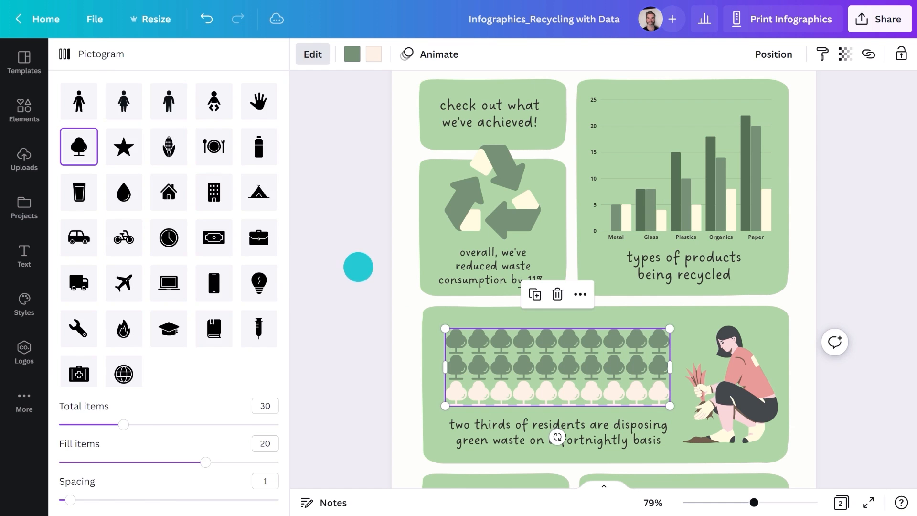
key(Escape)
click(295, 283)
click(238, 283)
Step: Add a donut chart with values 70 and 30, clearing the extra rows
scroll(238, 283, down, 3)
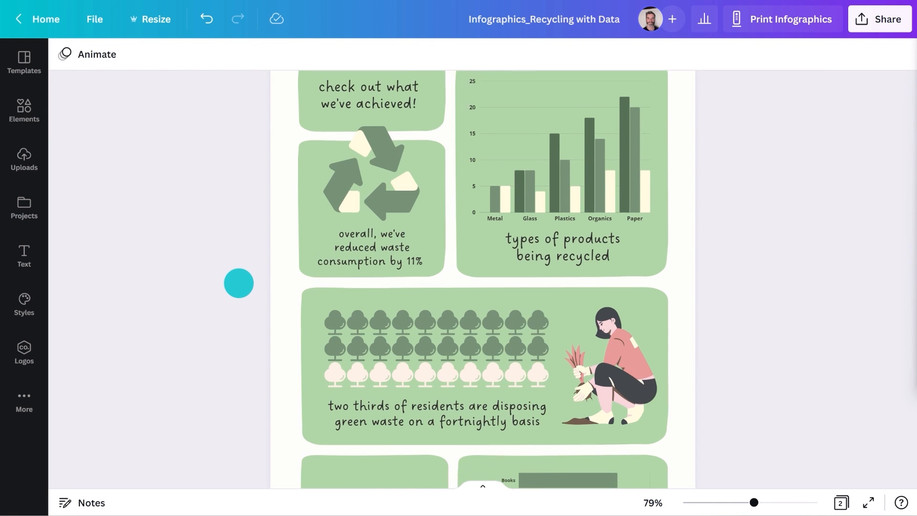
click(26, 111)
scroll(238, 384, down, 3)
click(238, 384)
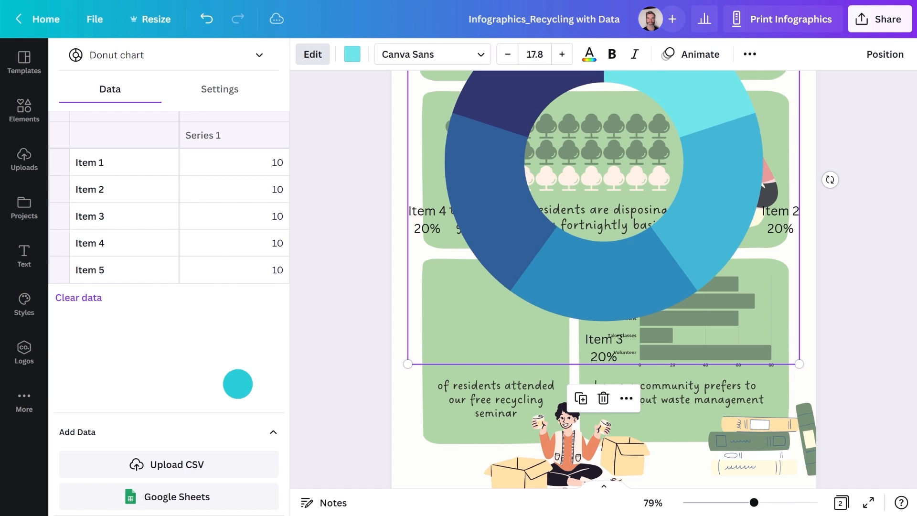
click(263, 168)
text(70)
click(263, 186)
text(30)
click(266, 215)
key(BackSpace)
click(124, 242)
key(BackSpace)
click(122, 266)
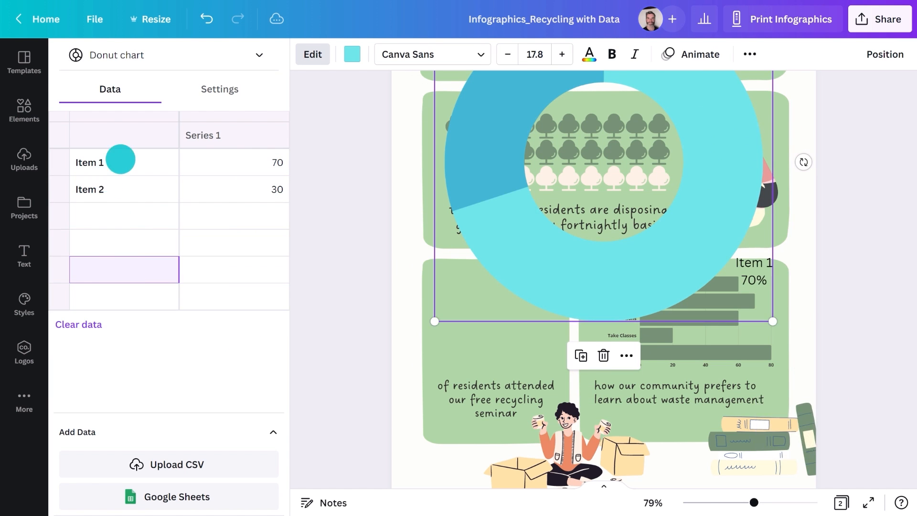
Step: Turn off the donut chart's labels and colour it dark green
click(206, 91)
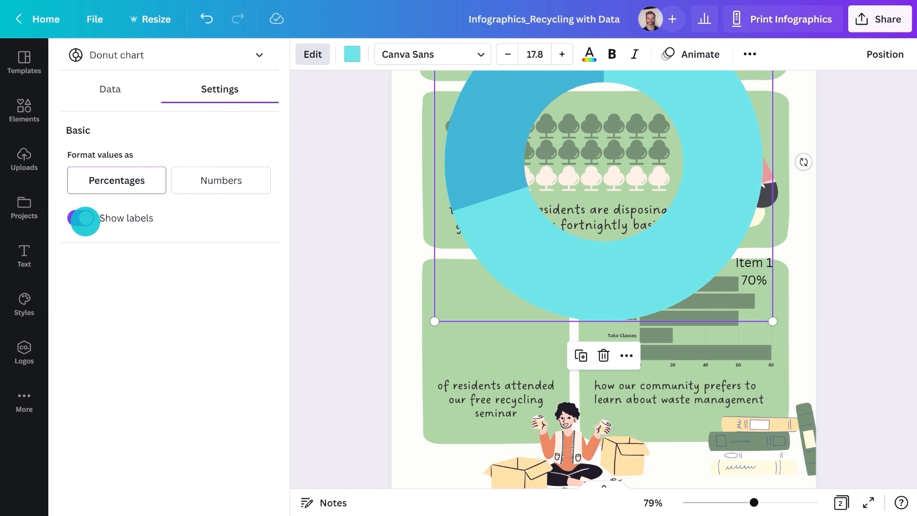
click(85, 219)
click(352, 54)
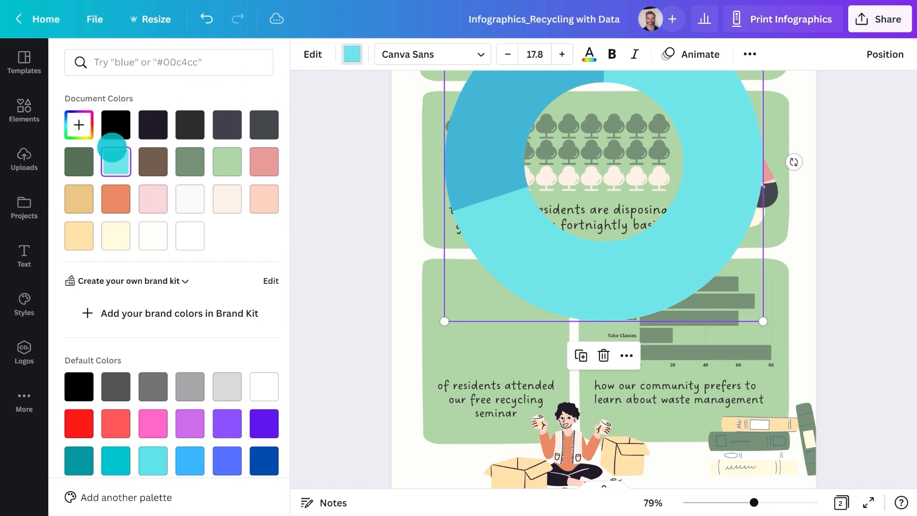
click(89, 158)
Step: Shrink the donut chart and place it in the seminar panel
drag(444, 320, 558, 207)
drag(610, 156, 489, 321)
drag(641, 168, 549, 266)
click(371, 307)
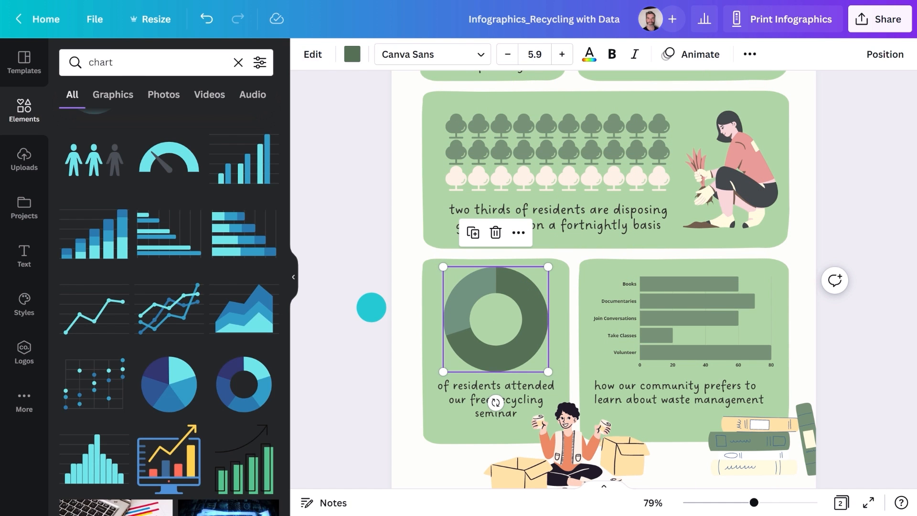
Step: Add an enlarged '70%' text centred inside the donut
click(295, 276)
text(t70%)
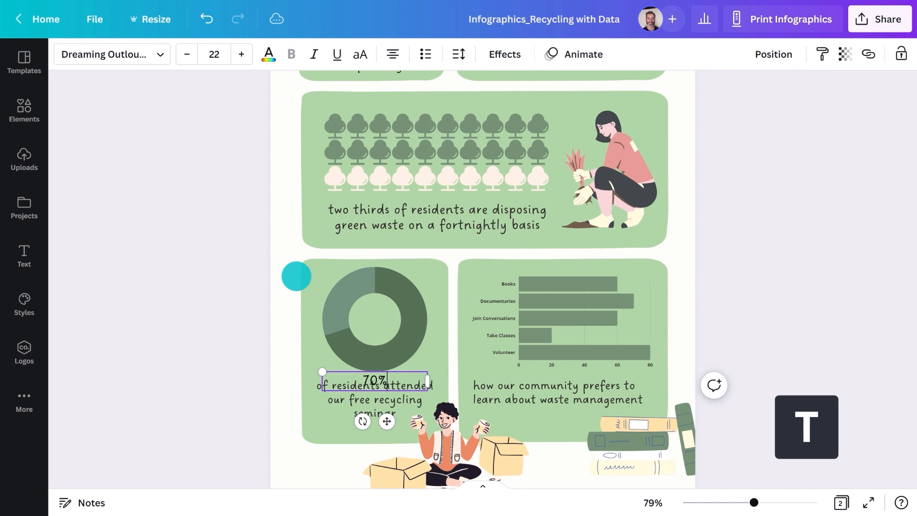
drag(387, 421, 389, 365)
click(242, 54)
click(165, 331)
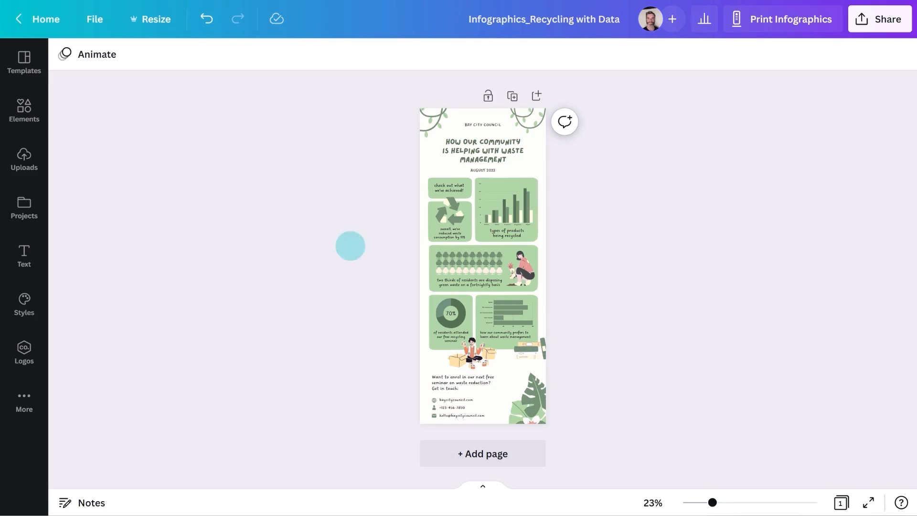
Step: Create a Letterhead 8.5 × 11 in copy of the design and duplicate its page
click(159, 20)
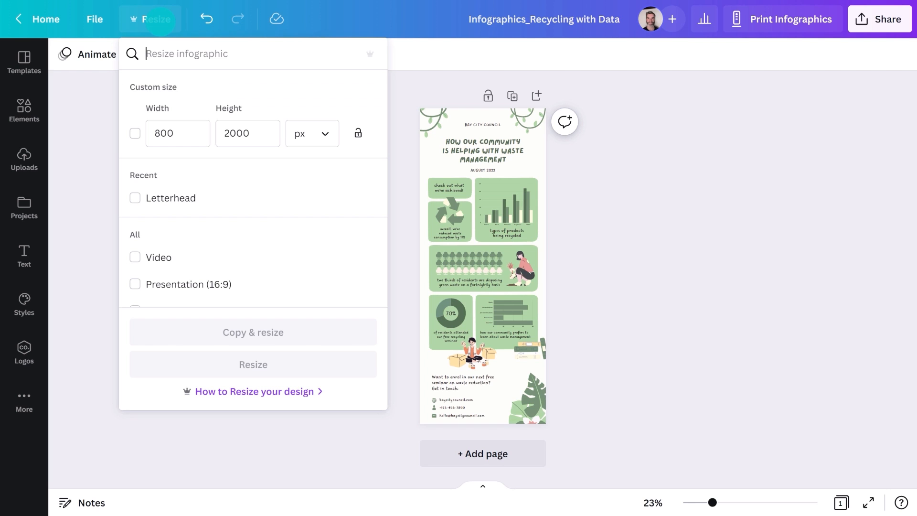
click(171, 52)
text(Letterhead)
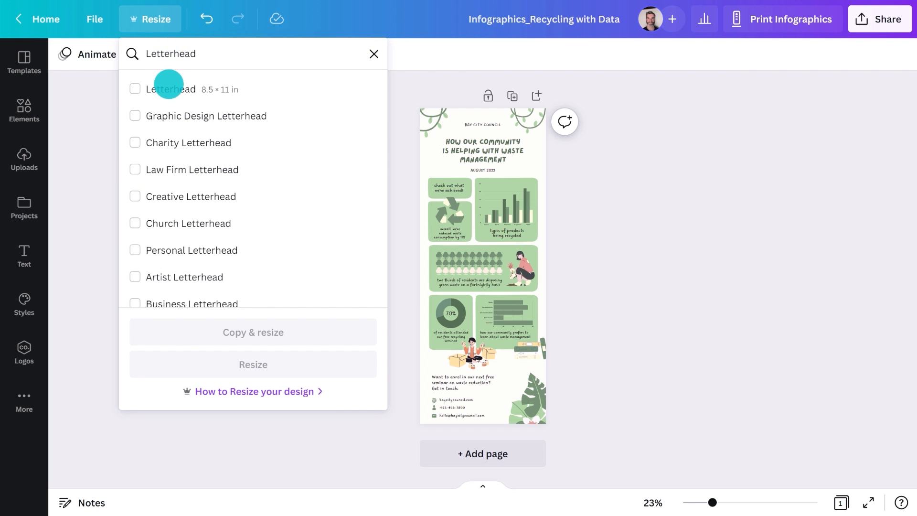
click(167, 88)
click(219, 333)
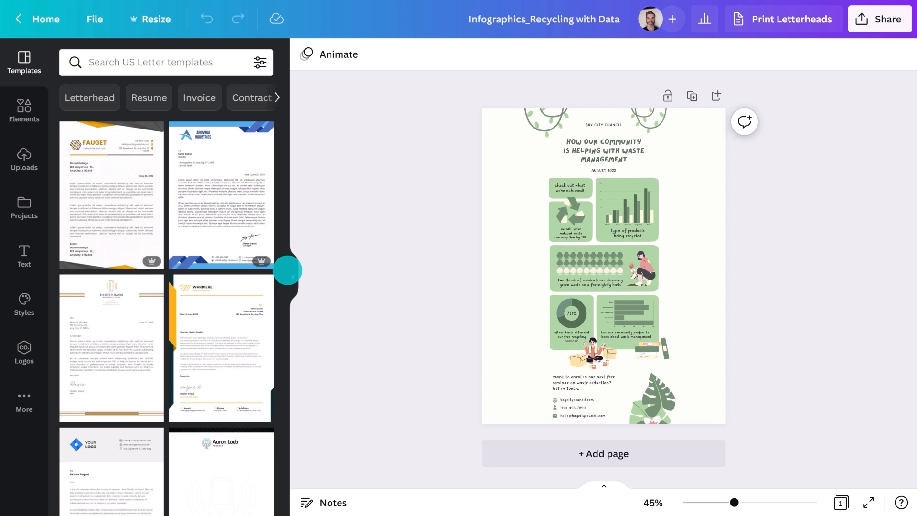
click(288, 271)
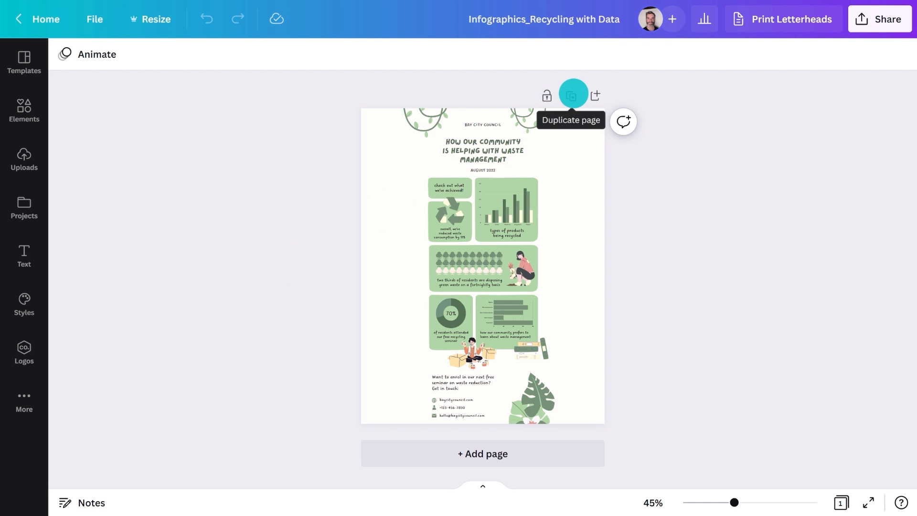
click(572, 95)
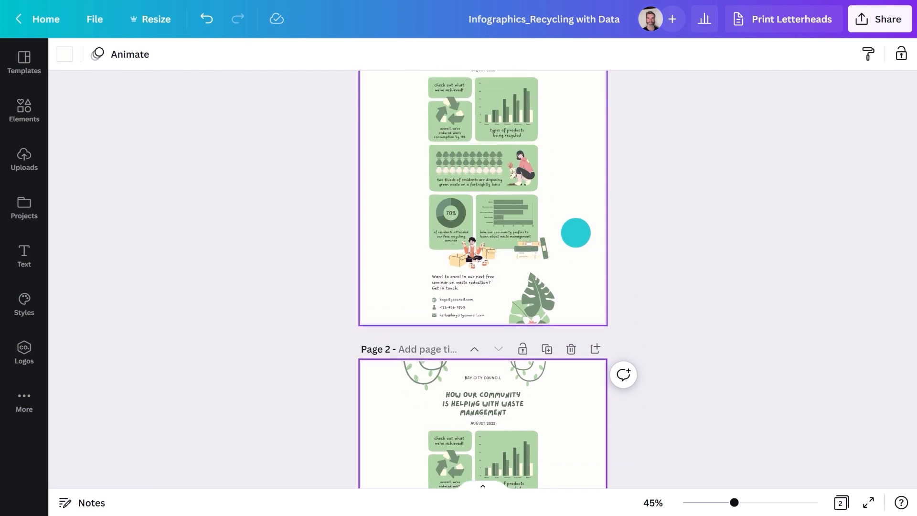
Step: Delete the pictogram, seminar, contact and decorative lower elements from page 1
scroll(576, 232, up, 2)
shift+click(426, 134)
shift+click(436, 189)
shift+click(514, 276)
shift+click(478, 283)
shift+click(480, 332)
shift+click(473, 352)
shift+click(528, 353)
shift+click(459, 383)
shift+click(445, 411)
shift+click(434, 402)
shift+click(533, 406)
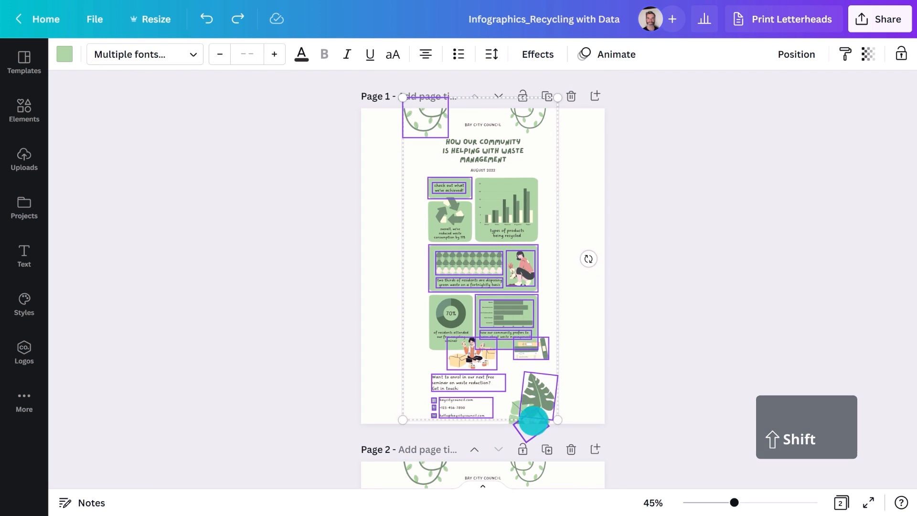
key(Delete)
Step: Rearrange page 1: donut panel lower right, recycle panel lower left, vine top right, bar chart centred
drag(453, 344, 538, 364)
drag(433, 220, 452, 372)
click(546, 126)
drag(546, 131, 596, 167)
drag(503, 206, 485, 250)
Step: Enlarge and left-align the title, with BAY CITY COUNCIL placed above it
click(461, 152)
click(392, 53)
drag(442, 163, 377, 186)
drag(418, 164, 426, 162)
click(466, 125)
drag(452, 123, 420, 119)
drag(464, 126, 415, 136)
click(392, 55)
Step: Widen the bar-chart background panel on both sides and raise its top edge
click(462, 256)
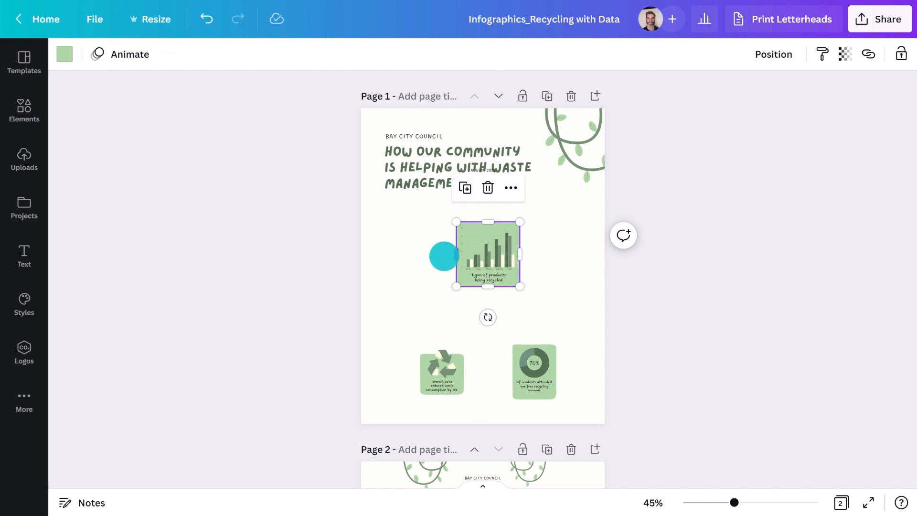
drag(455, 255, 382, 255)
drag(519, 254, 579, 254)
drag(481, 221, 481, 203)
click(486, 240)
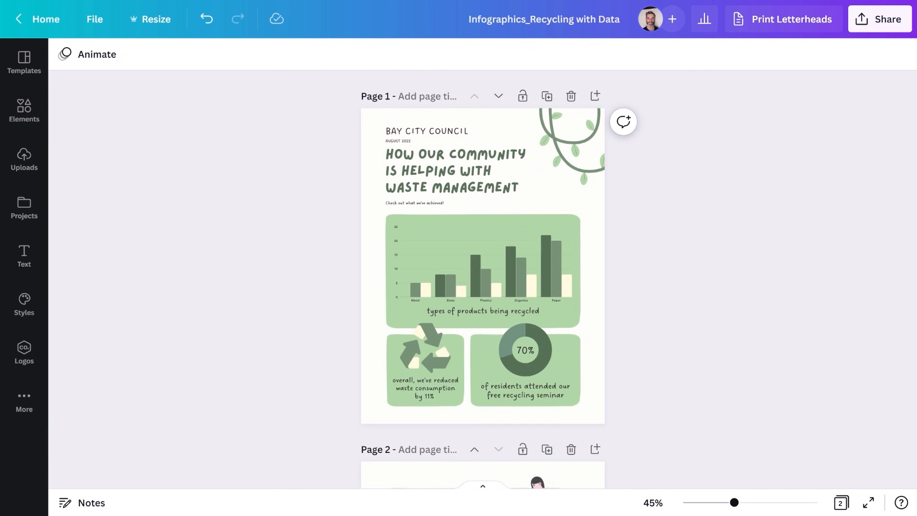
Step: On page 2, delete the top elements and the donut panel with its caption
scroll(306, 258, down, 5)
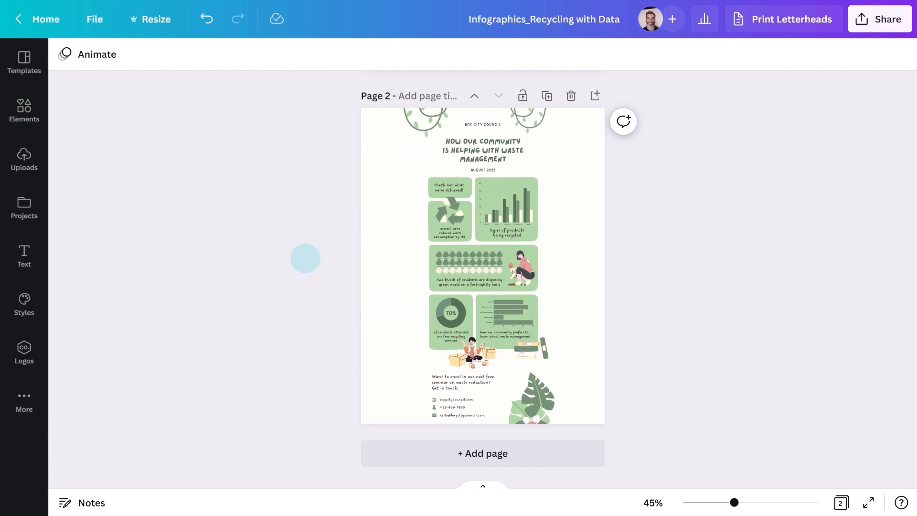
drag(339, 114, 591, 227)
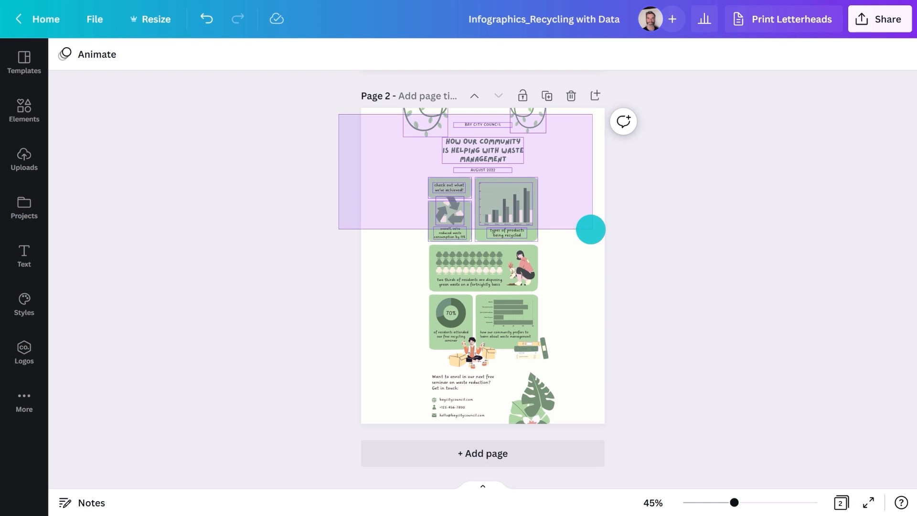
key(Delete)
click(431, 317)
shift+click(449, 330)
key(Delete)
Step: Move the pictogram panel up and stretch the row-chart background to fill page 2
drag(409, 259, 536, 288)
drag(512, 247, 512, 138)
click(490, 176)
drag(484, 178, 484, 207)
drag(538, 170, 562, 170)
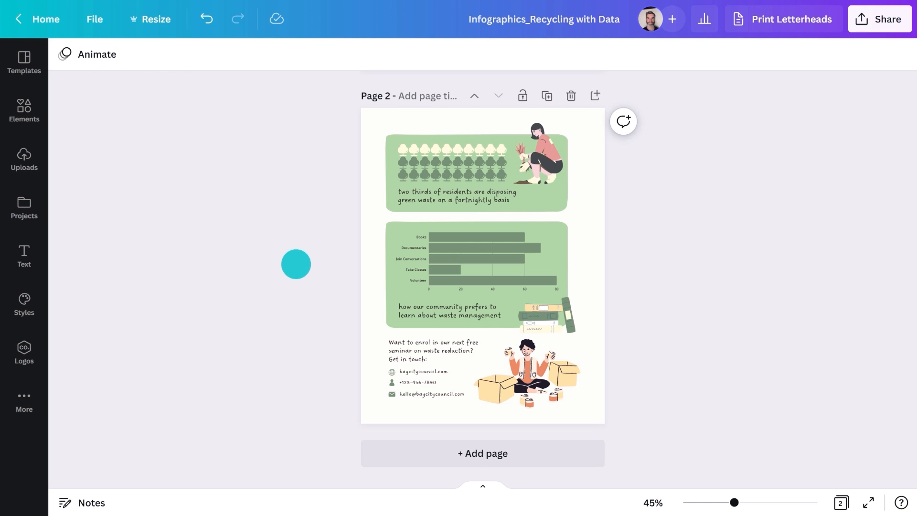
Step: Add a hard-hat worker illustration similar to the woman illustration to page 1
click(535, 150)
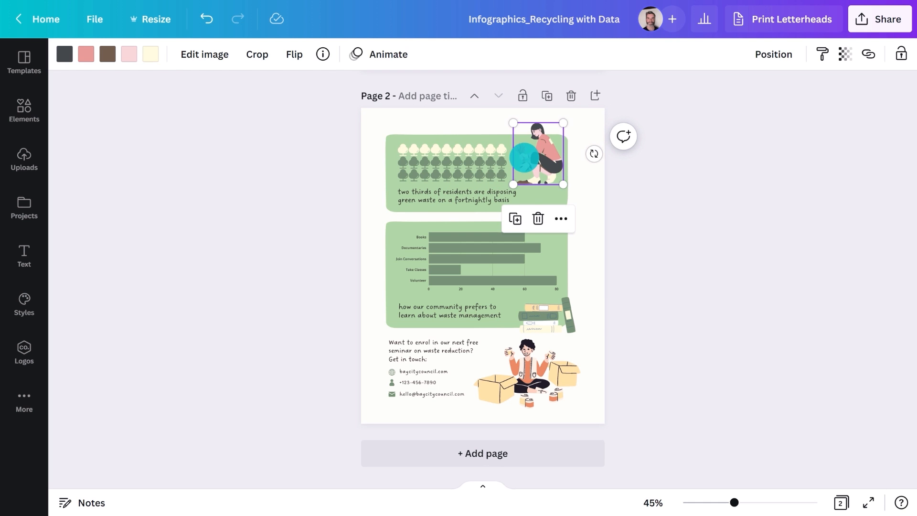
click(323, 54)
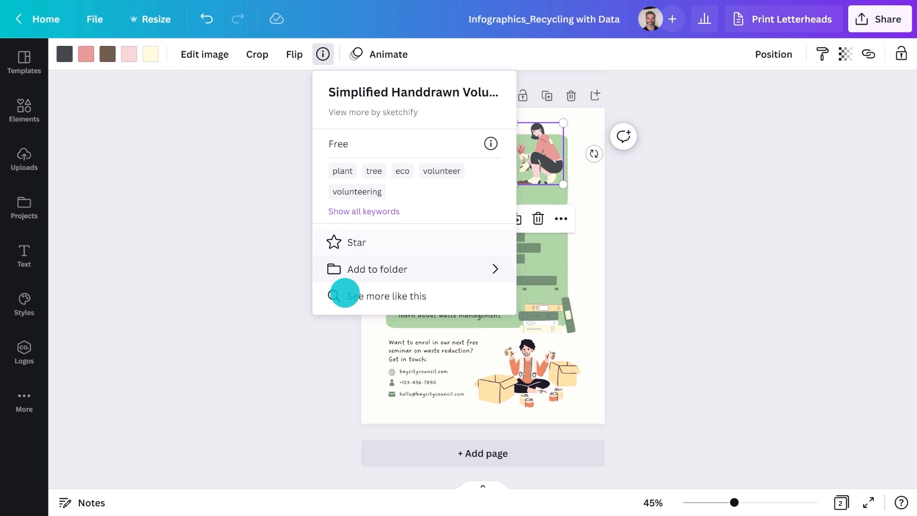
click(345, 295)
scroll(345, 286, up, 5)
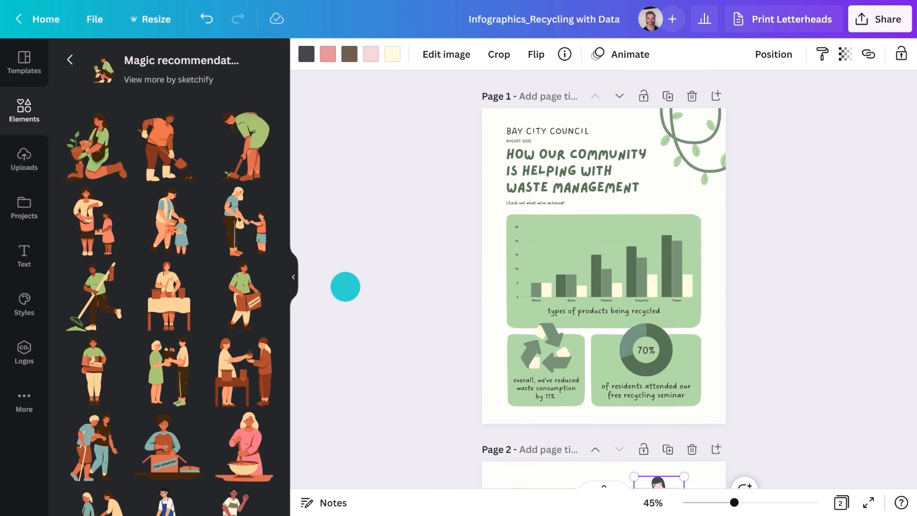
scroll(226, 281, down, 15)
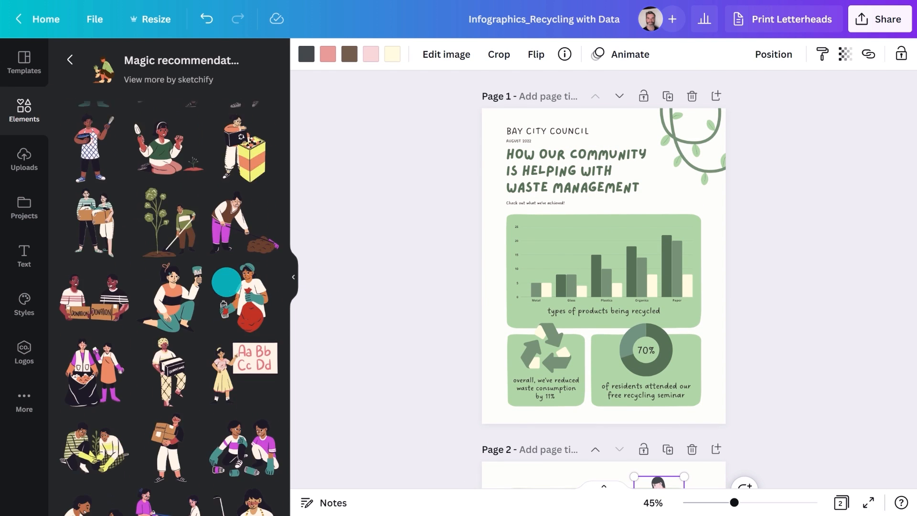
scroll(226, 282, down, 3)
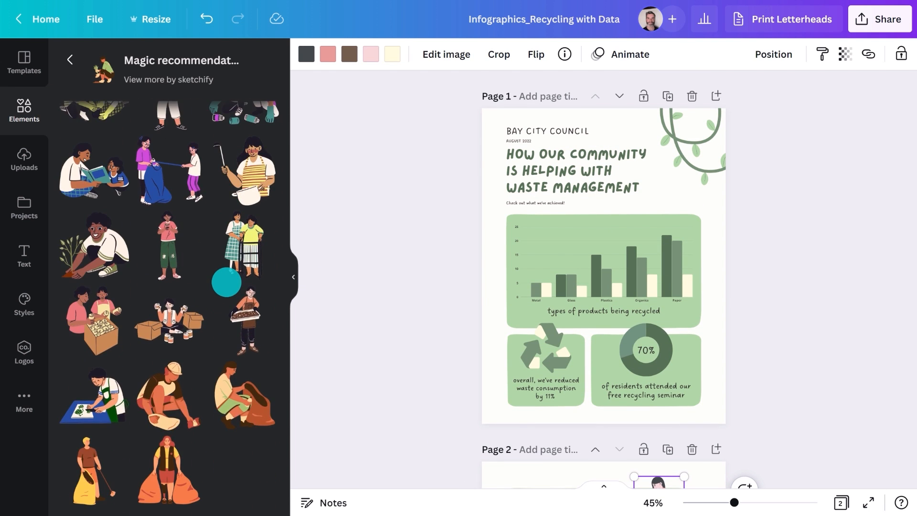
click(157, 385)
Step: Shrink the worker, place it above the chart's right side and flip it horizontally
click(287, 282)
drag(433, 318, 554, 215)
click(294, 53)
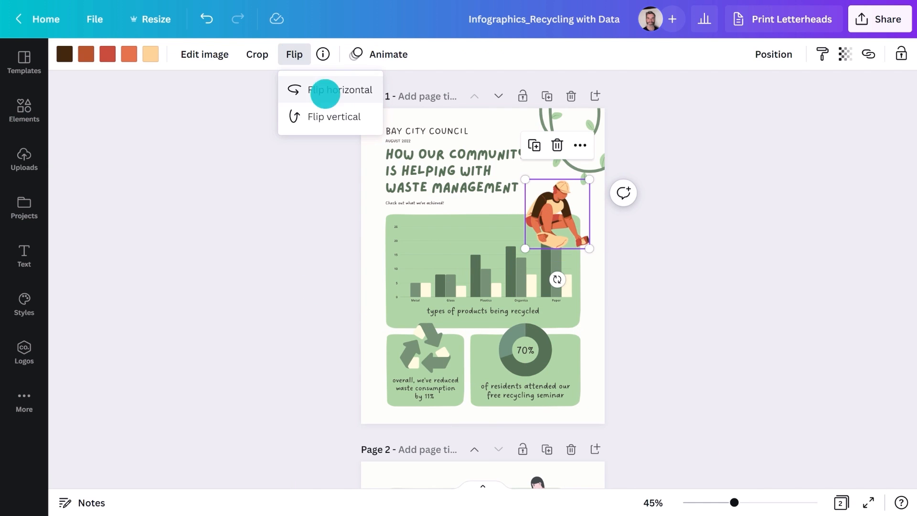